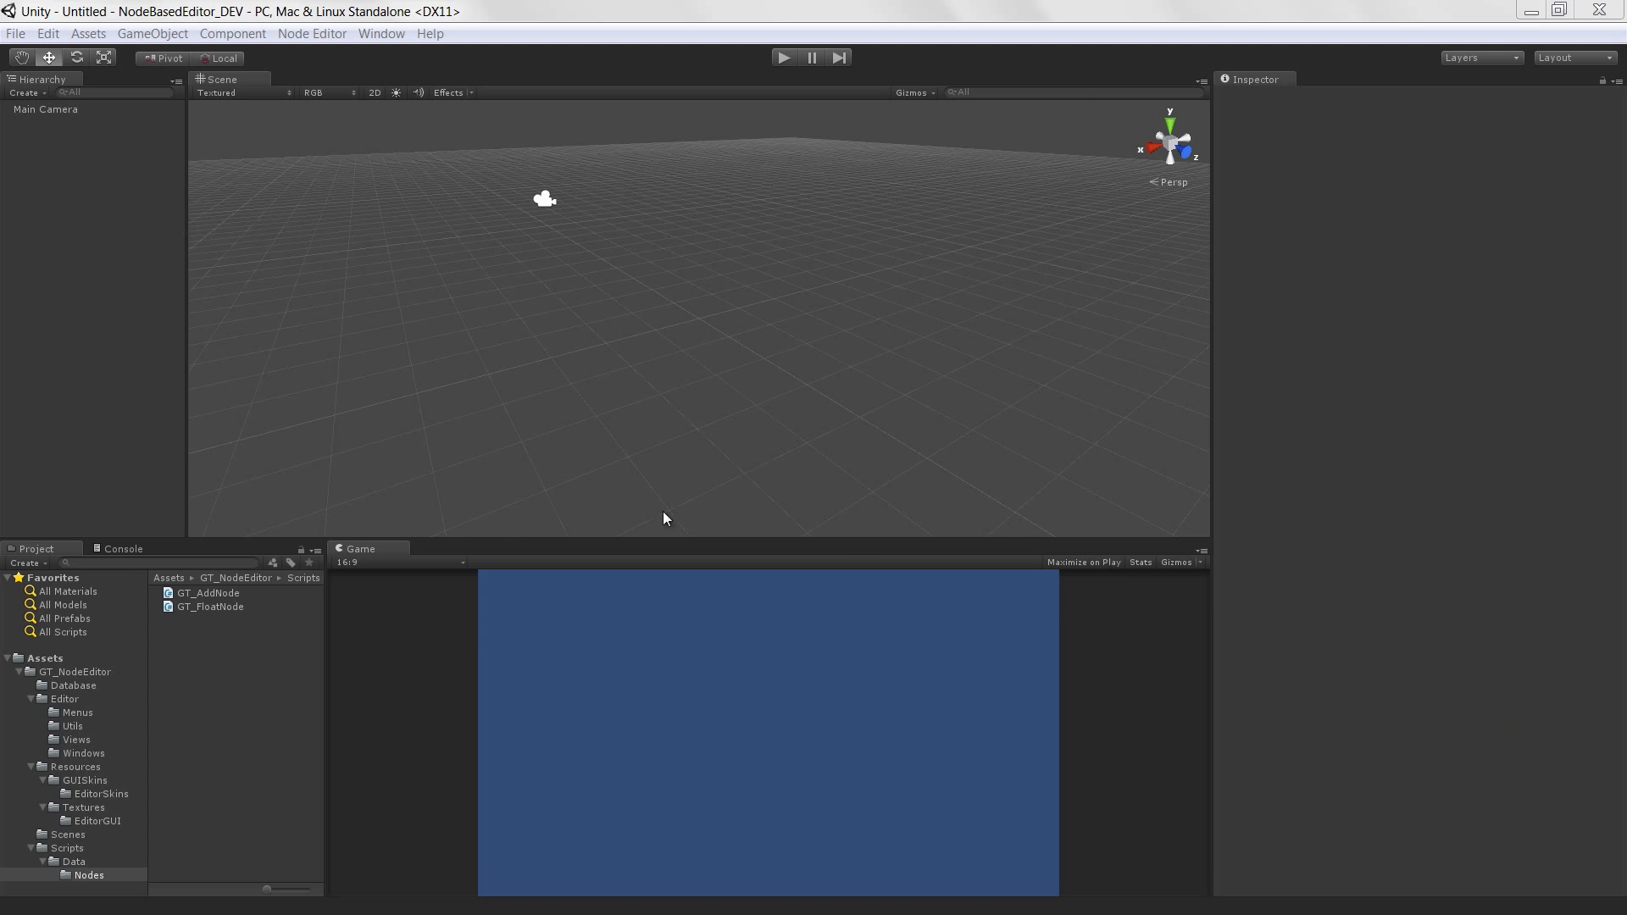
Step: Launch the Node Editor window from the Node Editor menu
{"action": "left_click_drag", "start_coordinate": [628, 538], "coordinate": [629, 531]}
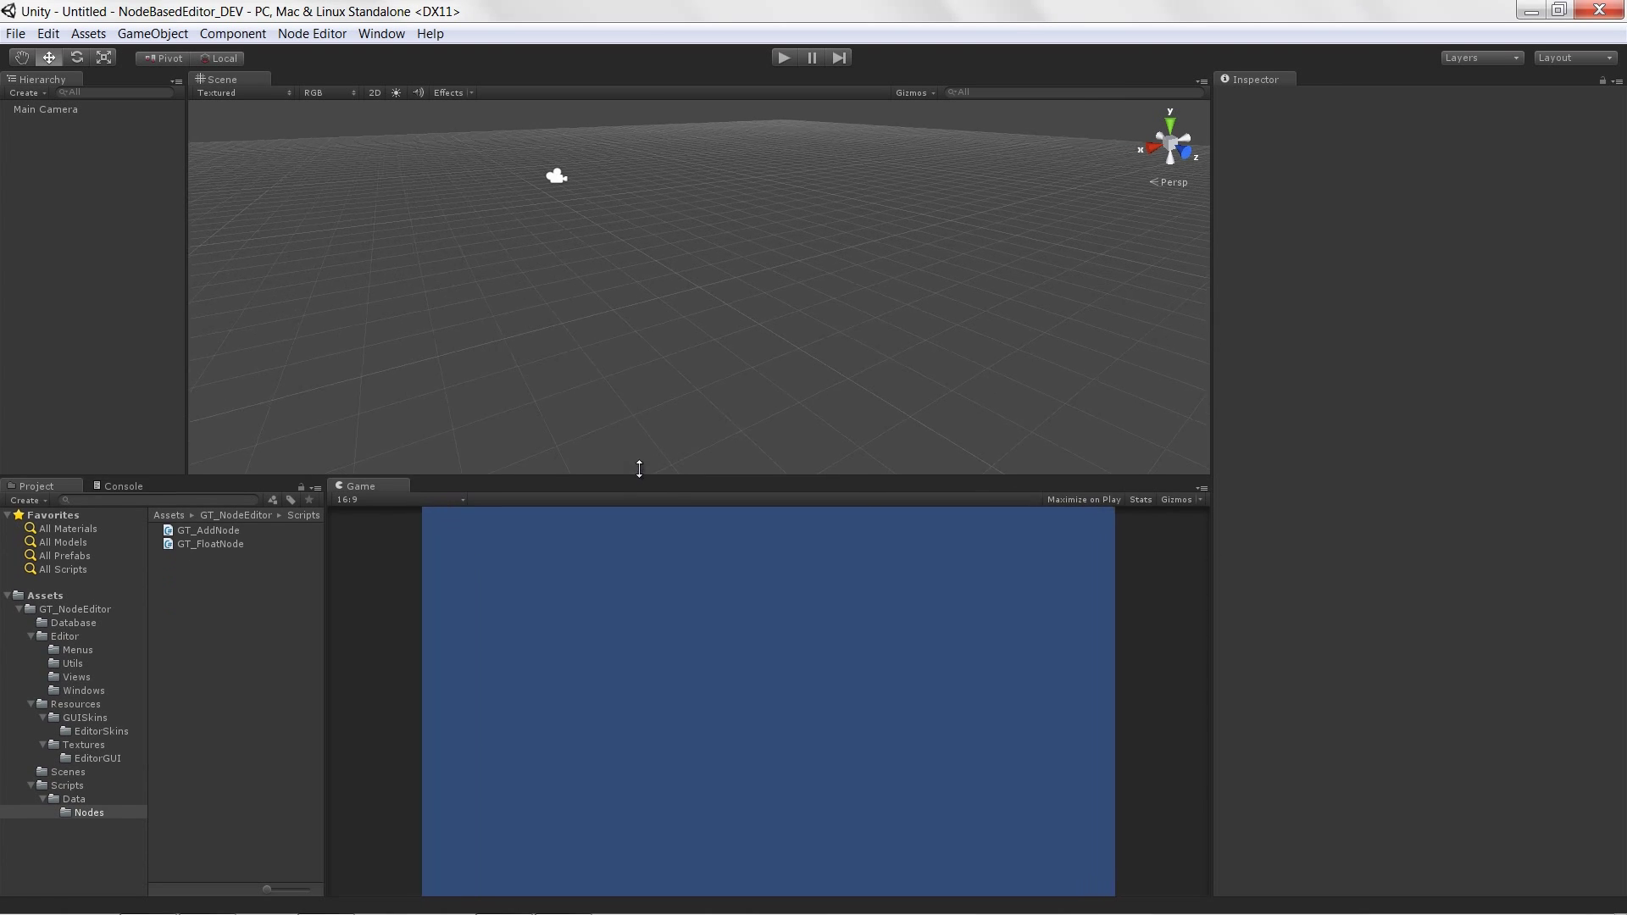
{"action": "left_click", "coordinate": [312, 33]}
{"action": "left_click", "coordinate": [331, 57]}
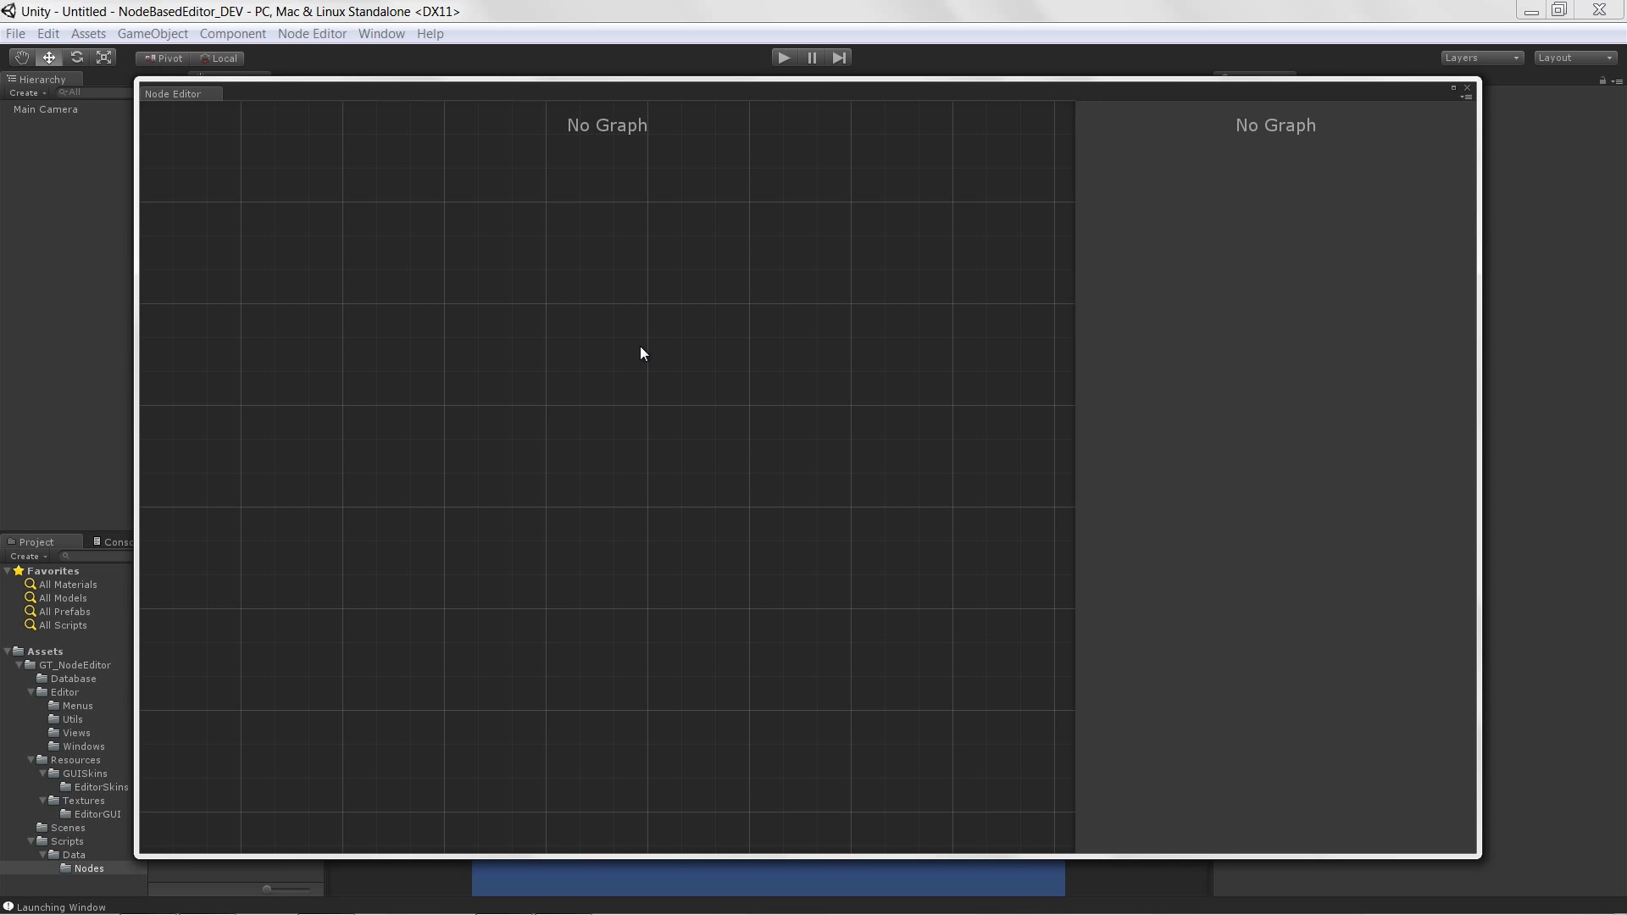
Step: Load MyGraph2.asset from the Database folder via the canvas Load Graph command
{"action": "right_click", "coordinate": [476, 291]}
{"action": "left_click", "coordinate": [549, 325]}
{"action": "double_click", "coordinate": [493, 334]}
{"action": "left_click_drag", "start_coordinate": [357, 279], "coordinate": [349, 278]}
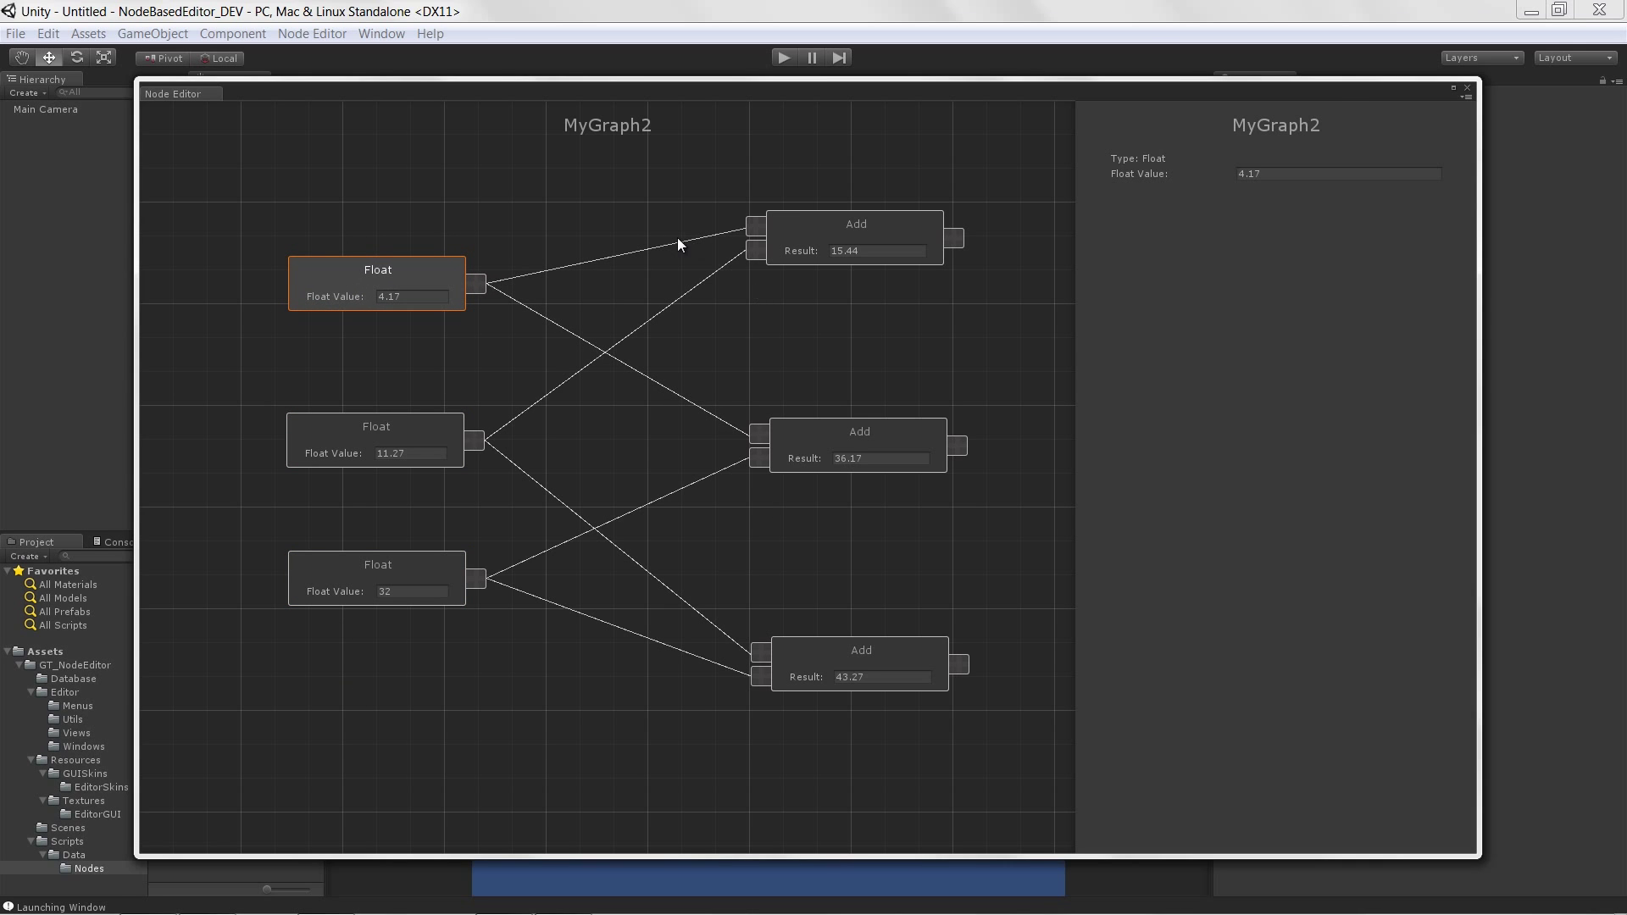
{"action": "left_click_drag", "start_coordinate": [361, 434], "coordinate": [352, 423]}
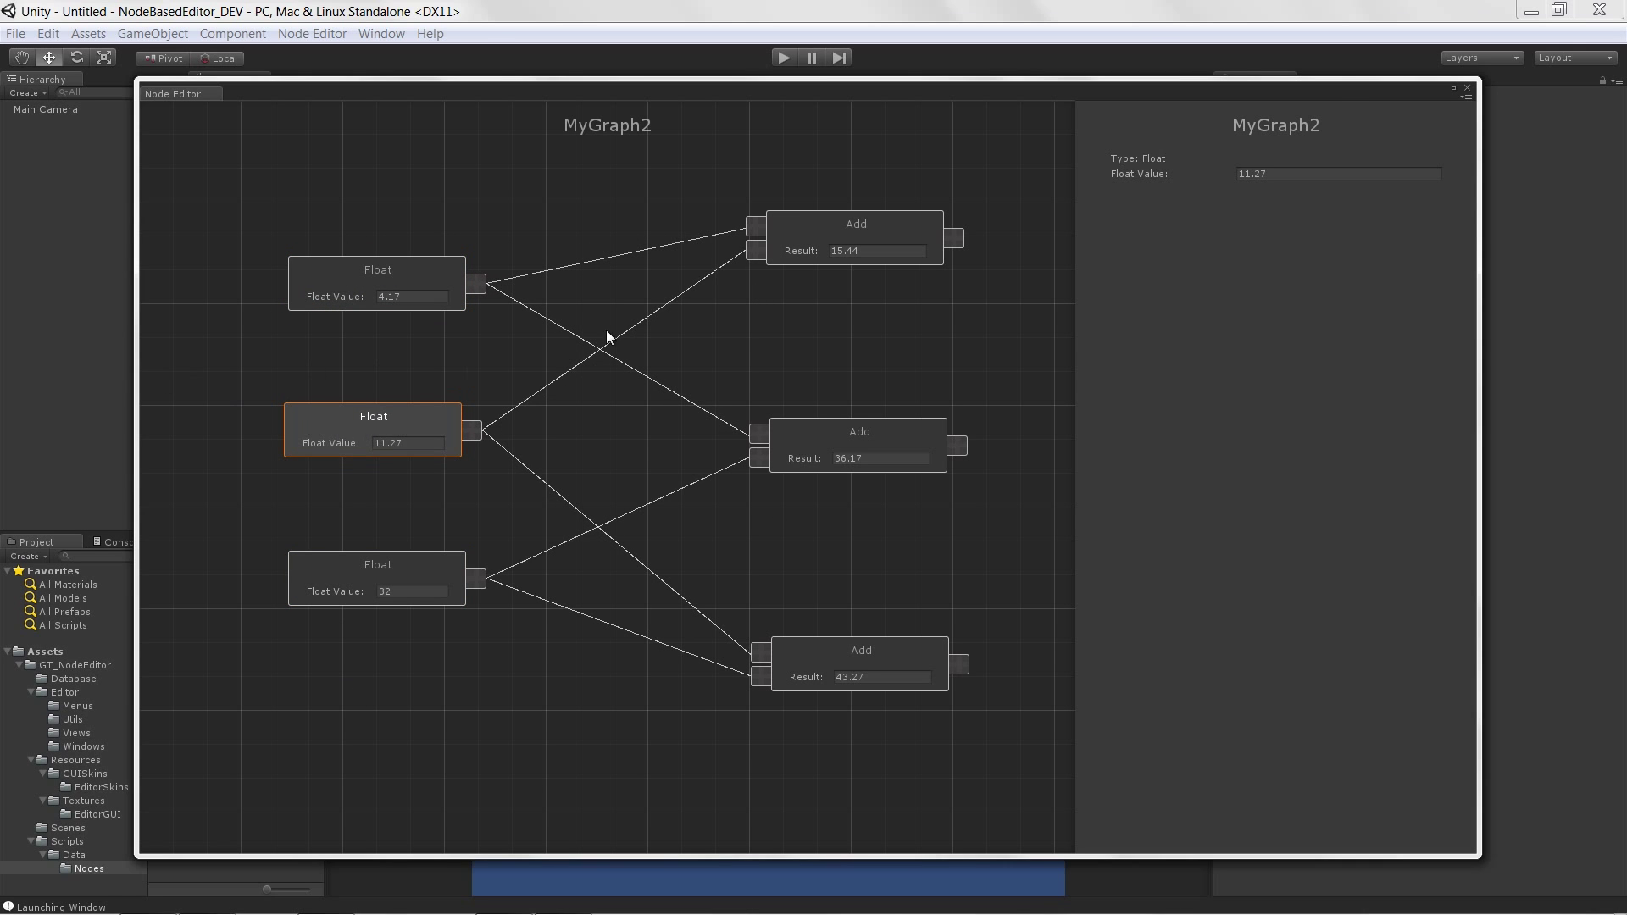
{"action": "left_click_drag", "start_coordinate": [826, 225], "coordinate": [811, 229]}
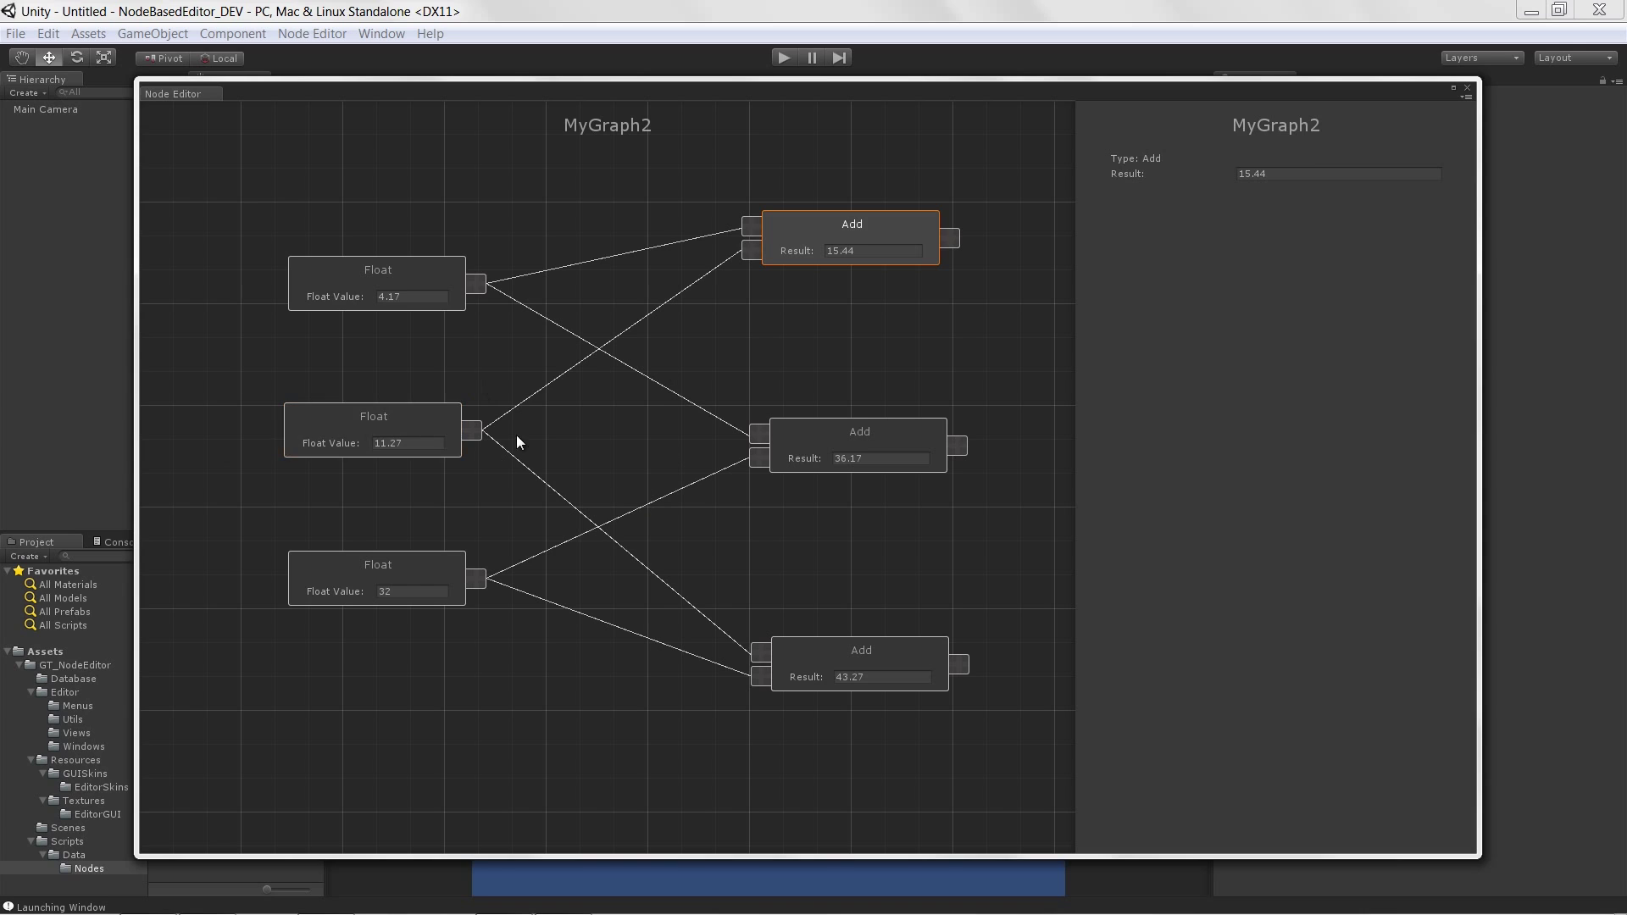
{"action": "left_click_drag", "start_coordinate": [357, 423], "coordinate": [362, 431]}
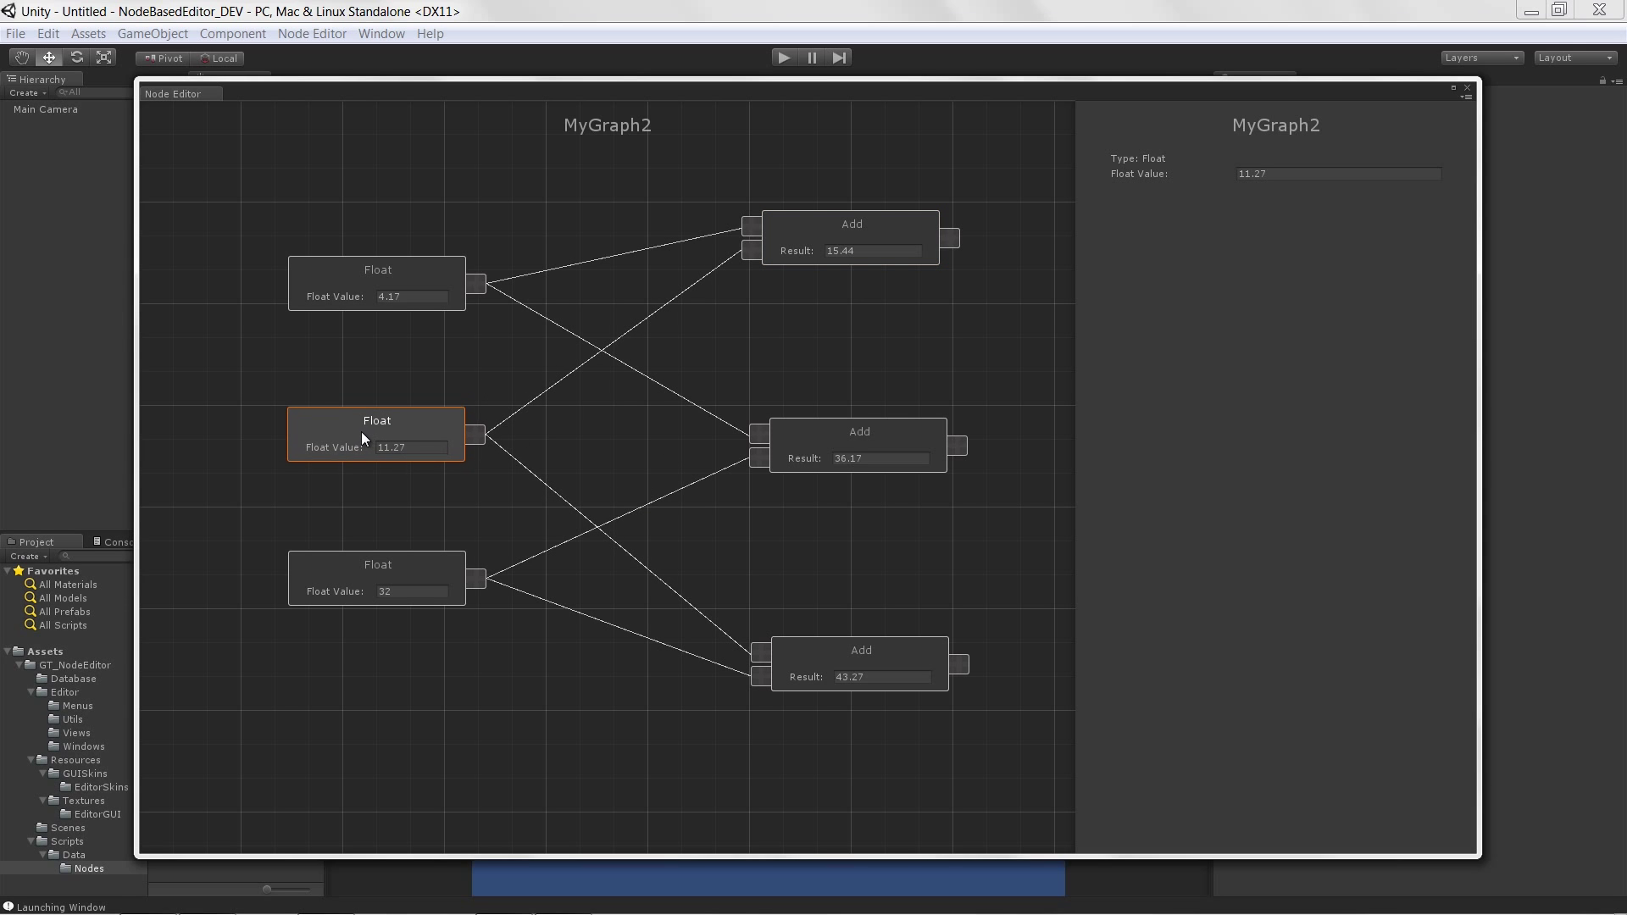
{"action": "left_click_drag", "start_coordinate": [337, 266], "coordinate": [334, 286]}
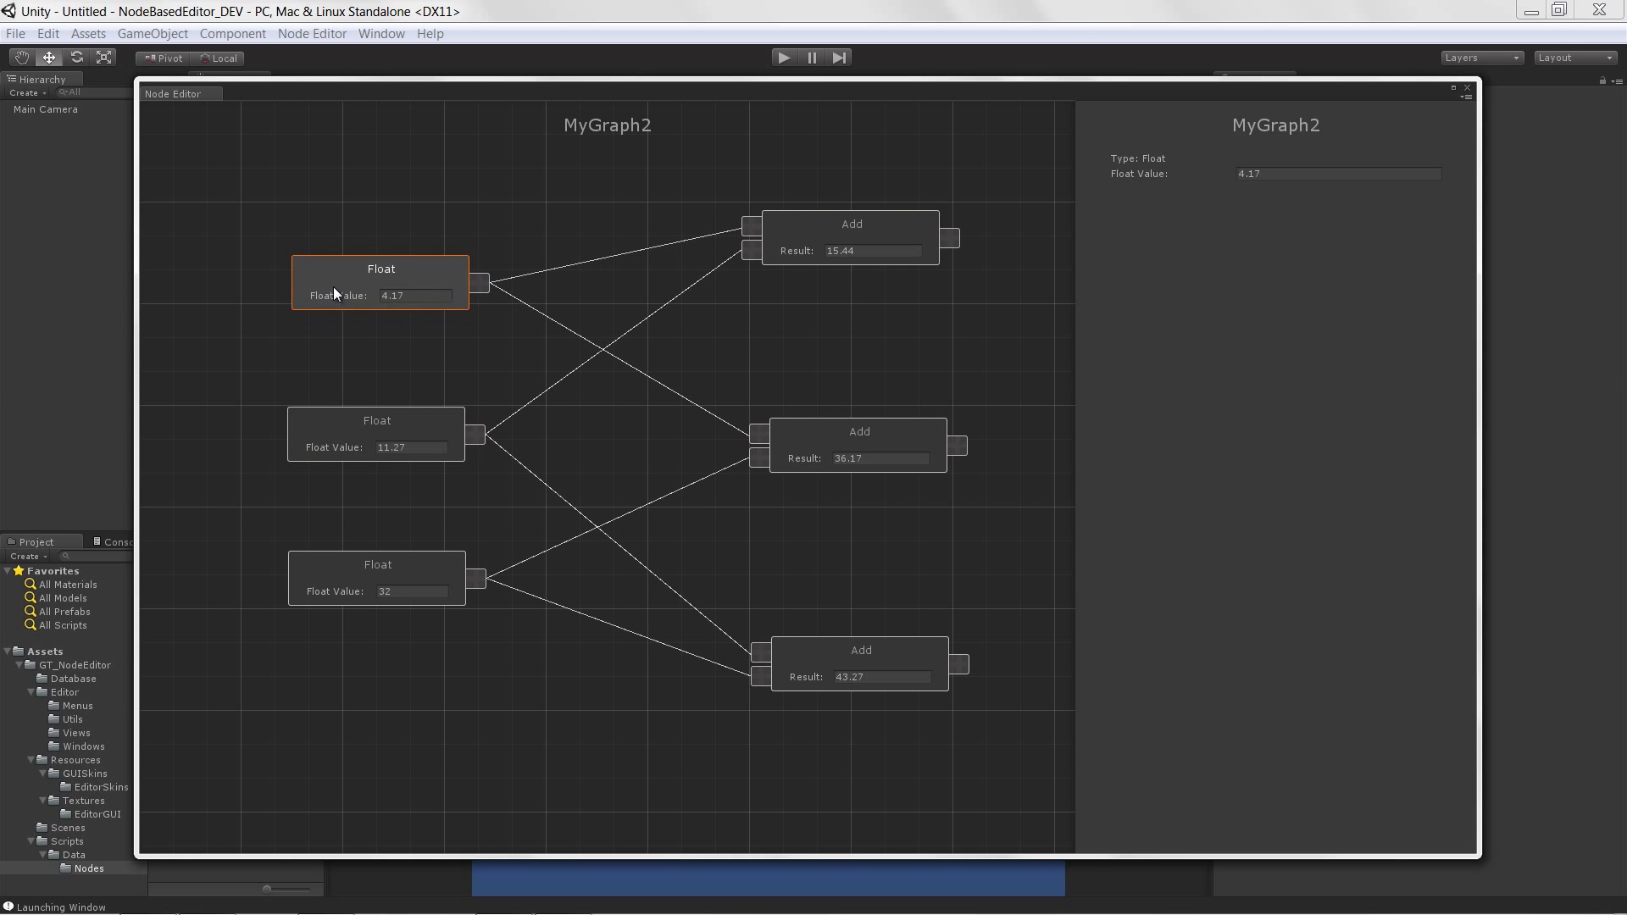
{"action": "left_click", "coordinate": [355, 449]}
{"action": "left_click_drag", "start_coordinate": [355, 448], "coordinate": [339, 431]}
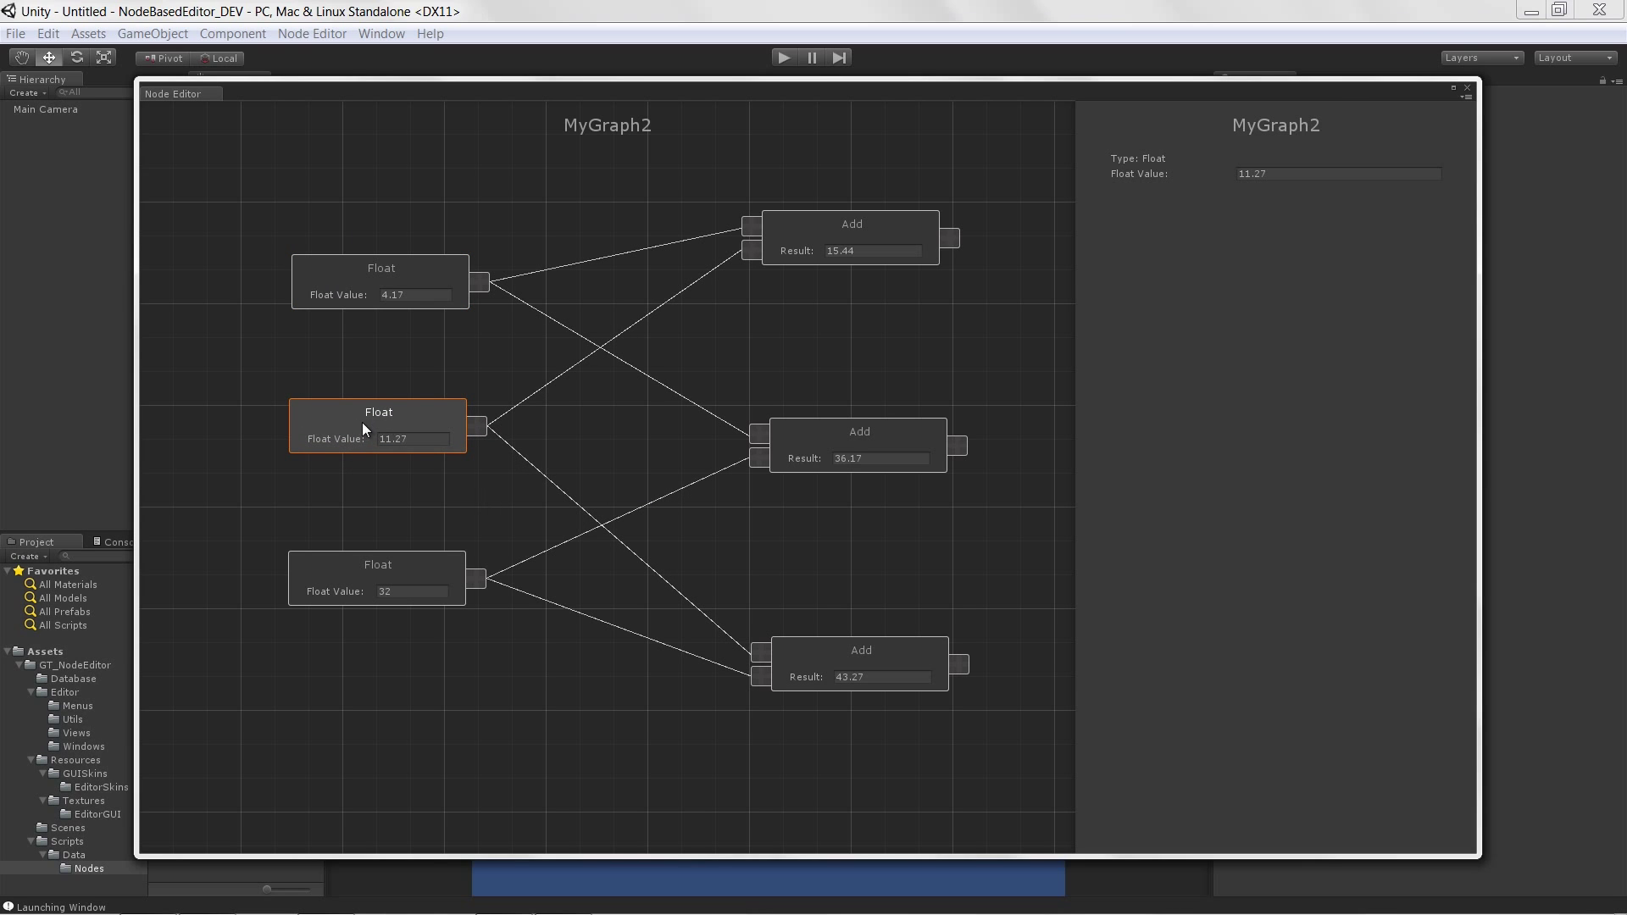
{"action": "left_click_drag", "start_coordinate": [363, 423], "coordinate": [352, 426]}
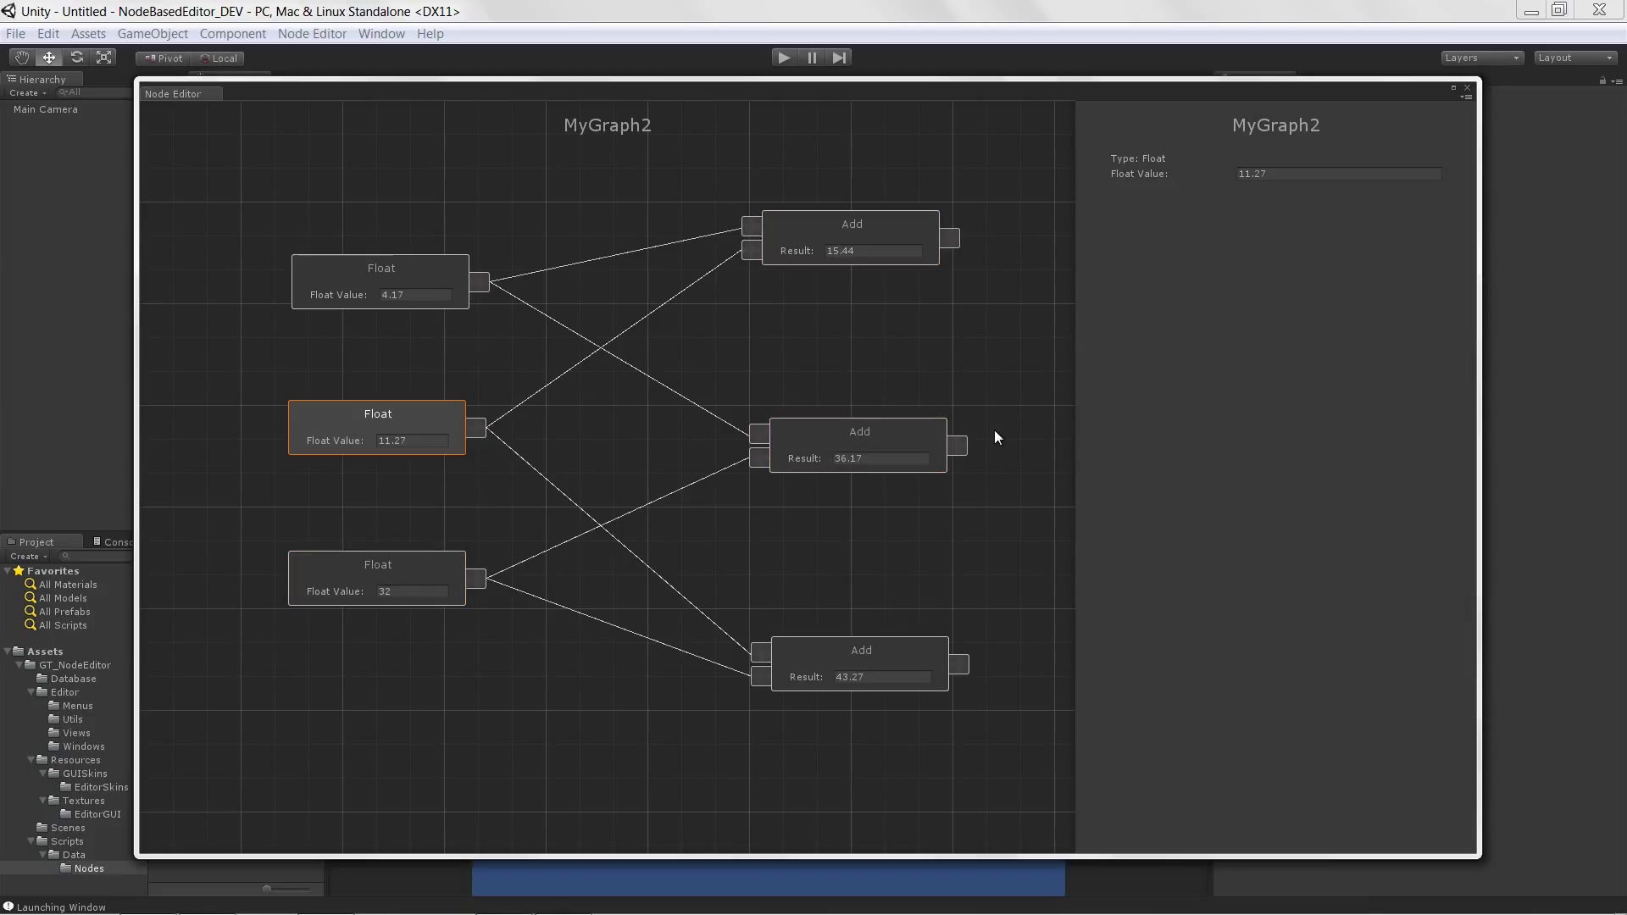
{"action": "left_click", "coordinate": [828, 226]}
{"action": "left_click_drag", "start_coordinate": [829, 229], "coordinate": [831, 232]}
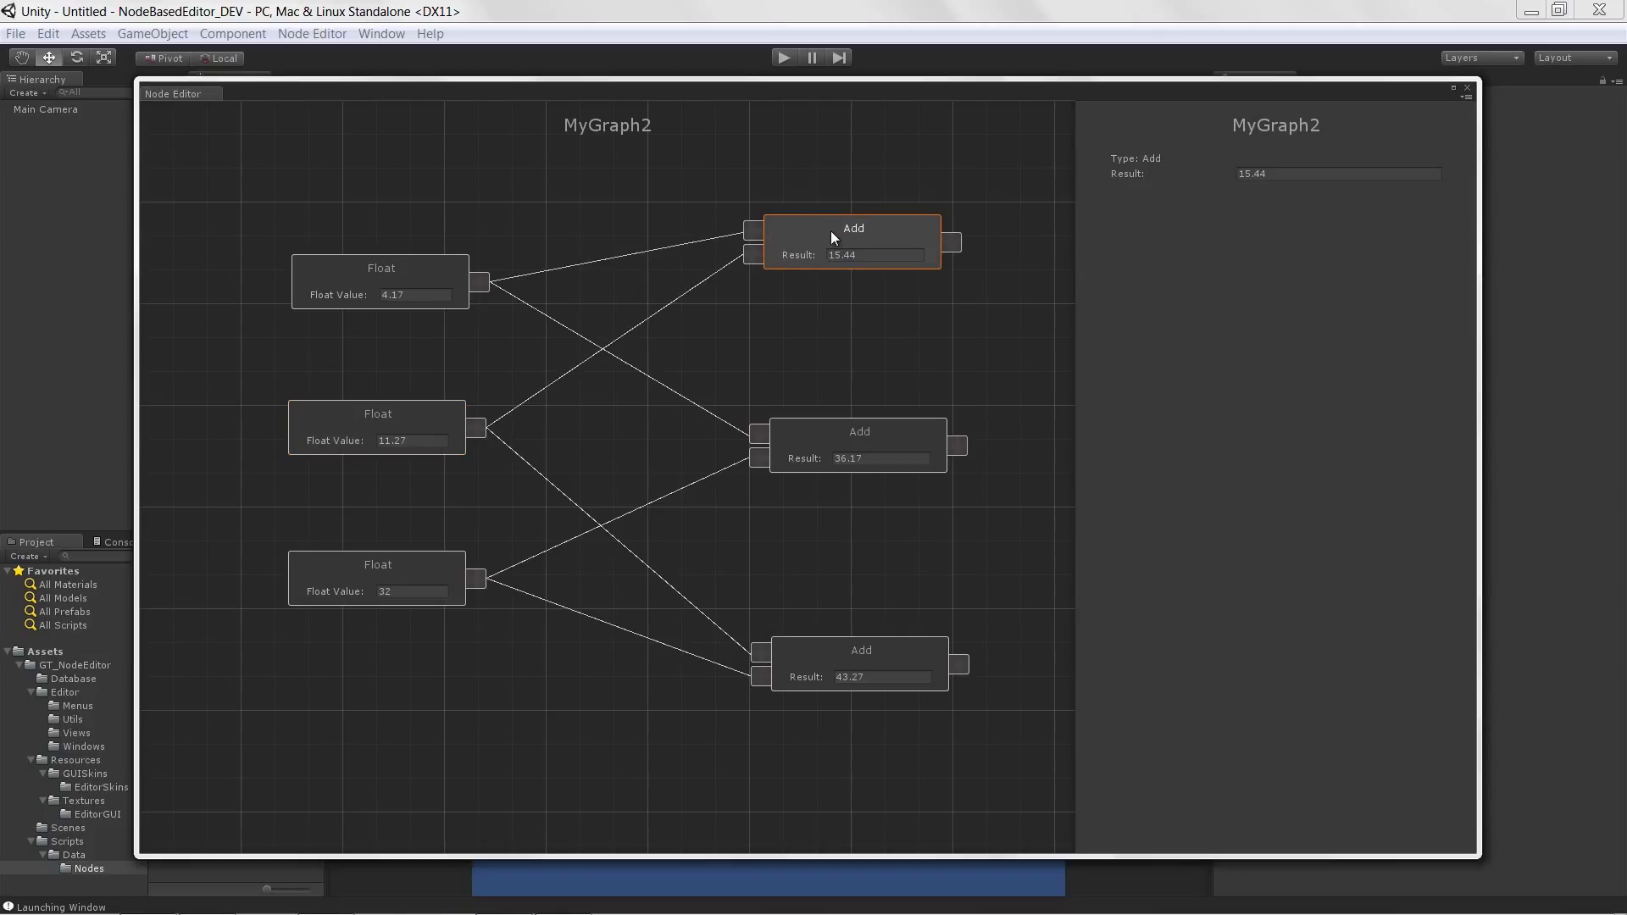
{"action": "left_click", "coordinate": [588, 182]}
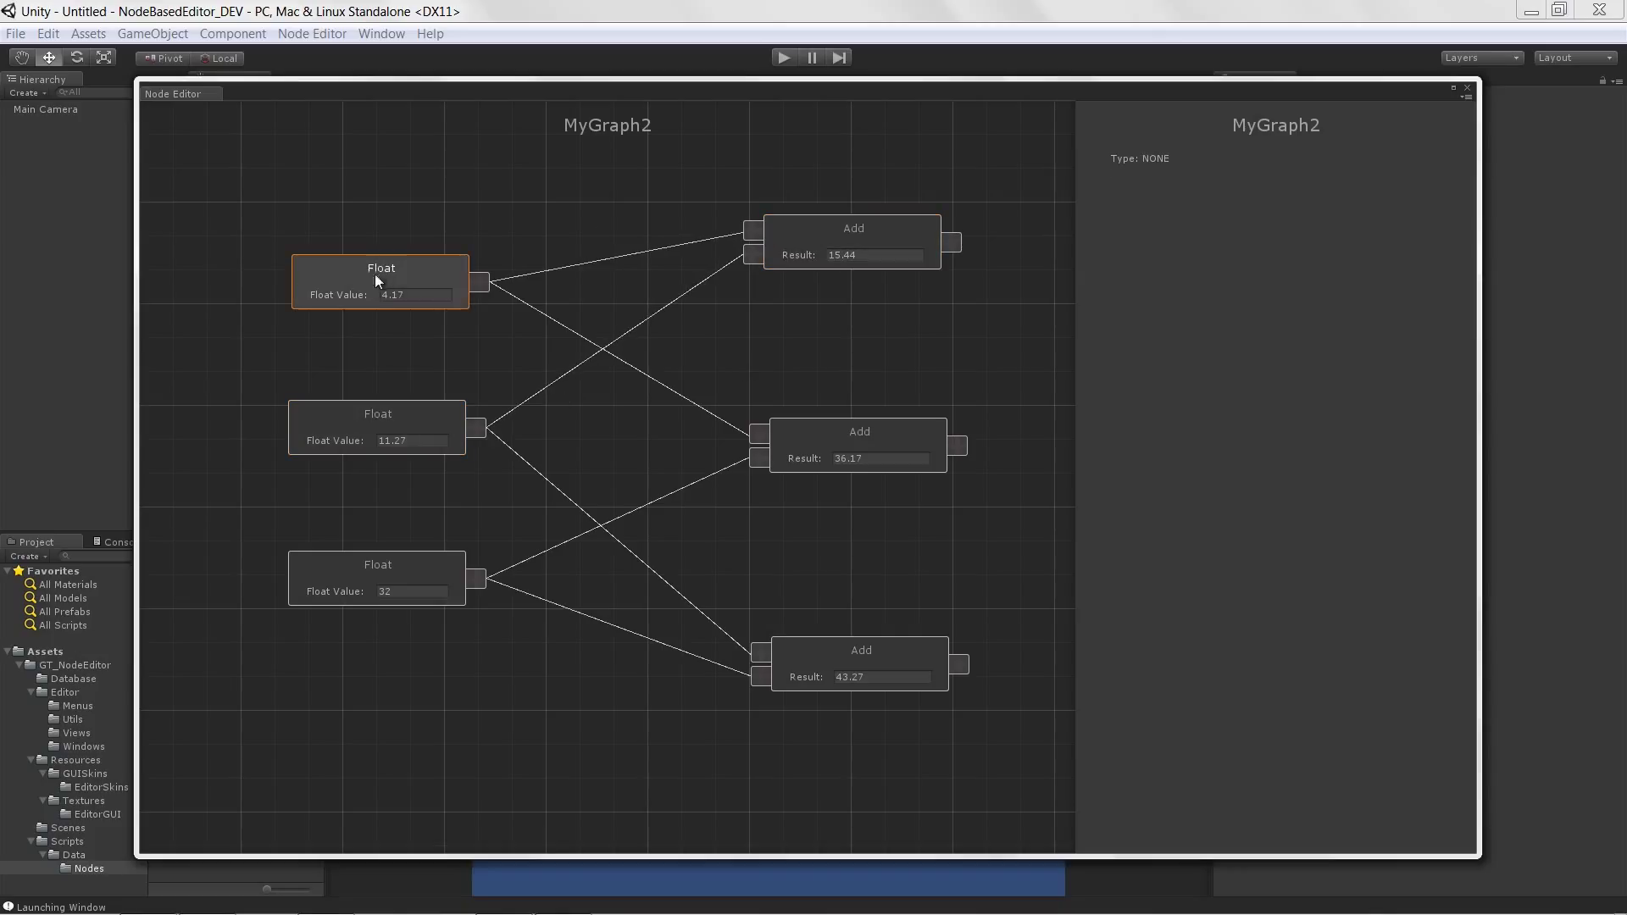
Step: Add a new Add node near the top of MyGraph2, then delete it again
{"action": "right_click", "coordinate": [351, 274]}
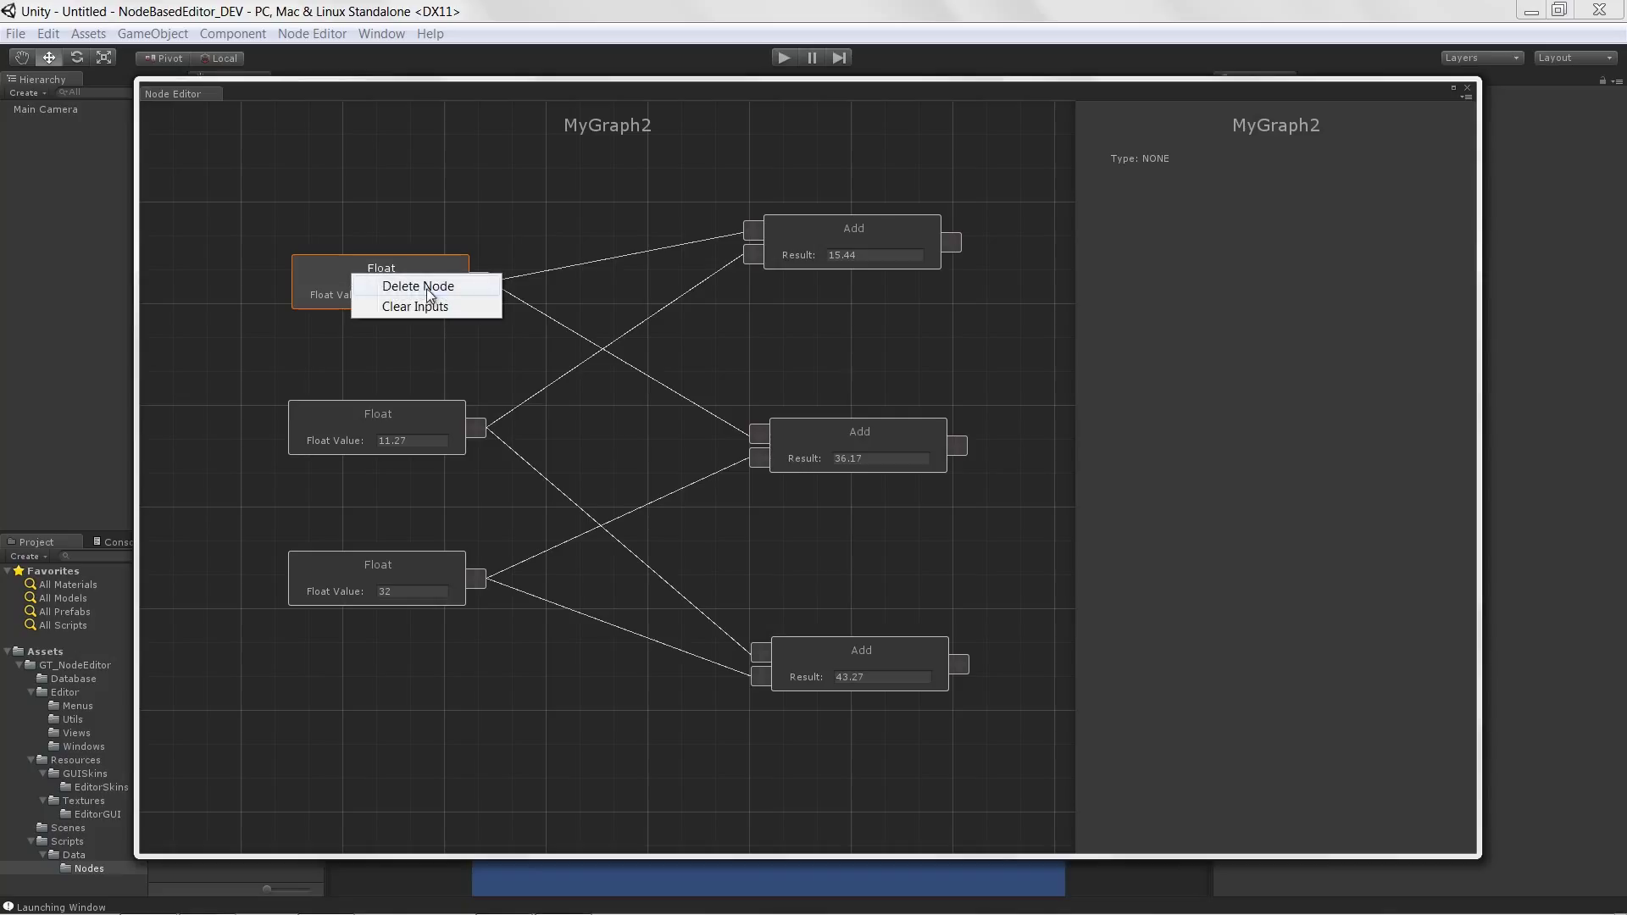
{"action": "right_click", "coordinate": [539, 190]}
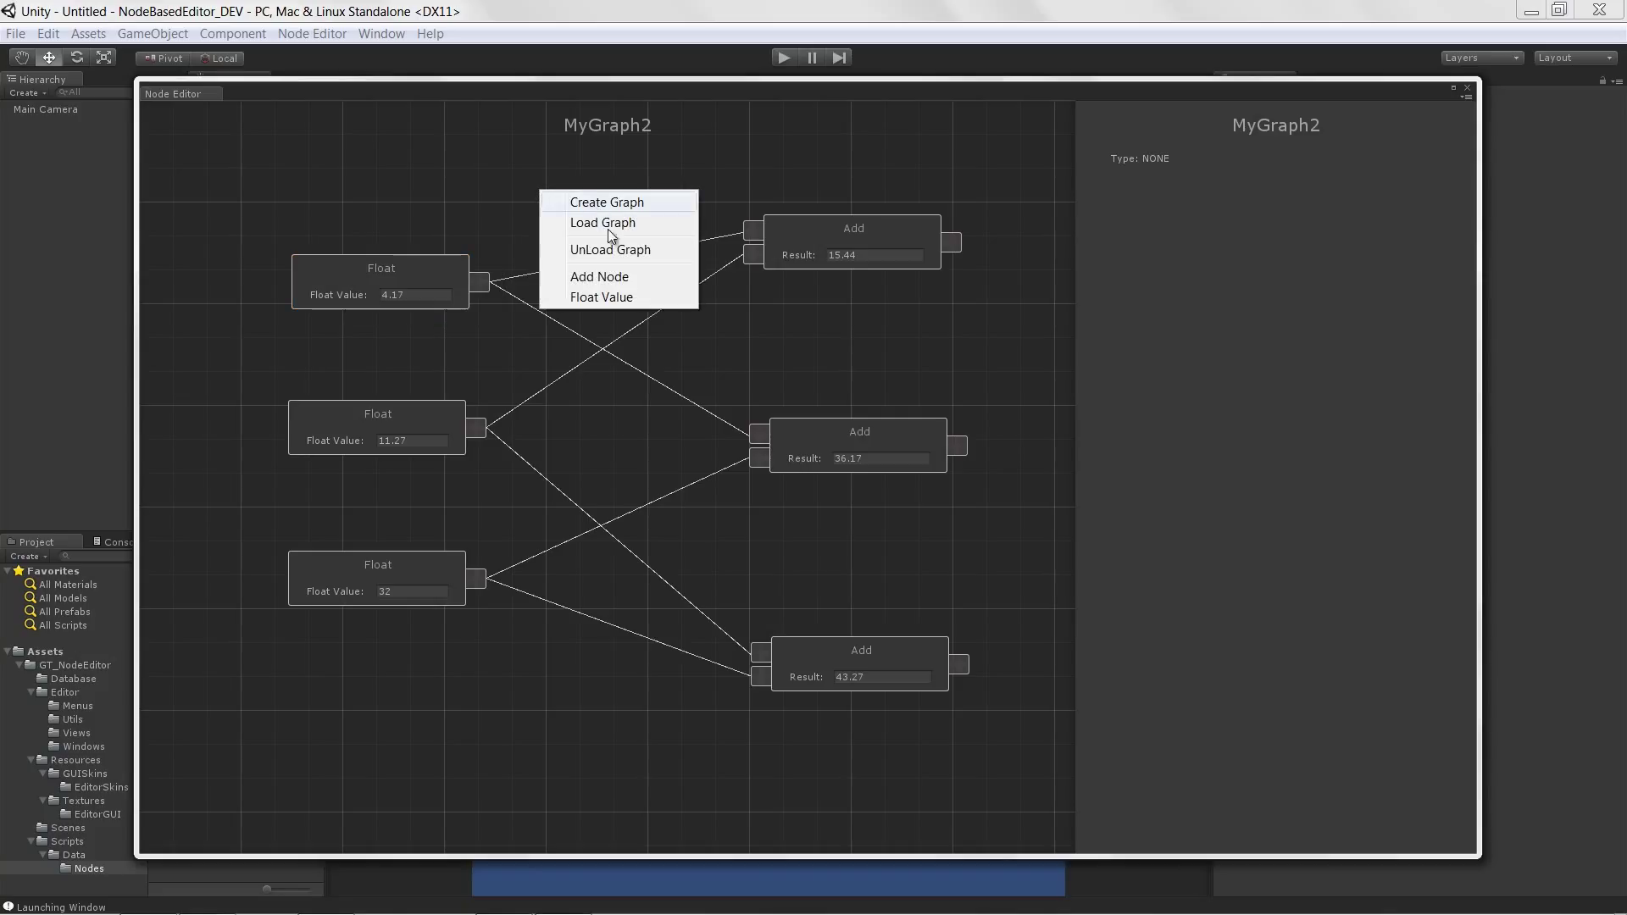
{"action": "left_click", "coordinate": [600, 277]}
{"action": "left_click_drag", "start_coordinate": [610, 216], "coordinate": [553, 181]}
{"action": "right_click", "coordinate": [530, 174]}
{"action": "left_click", "coordinate": [587, 190]}
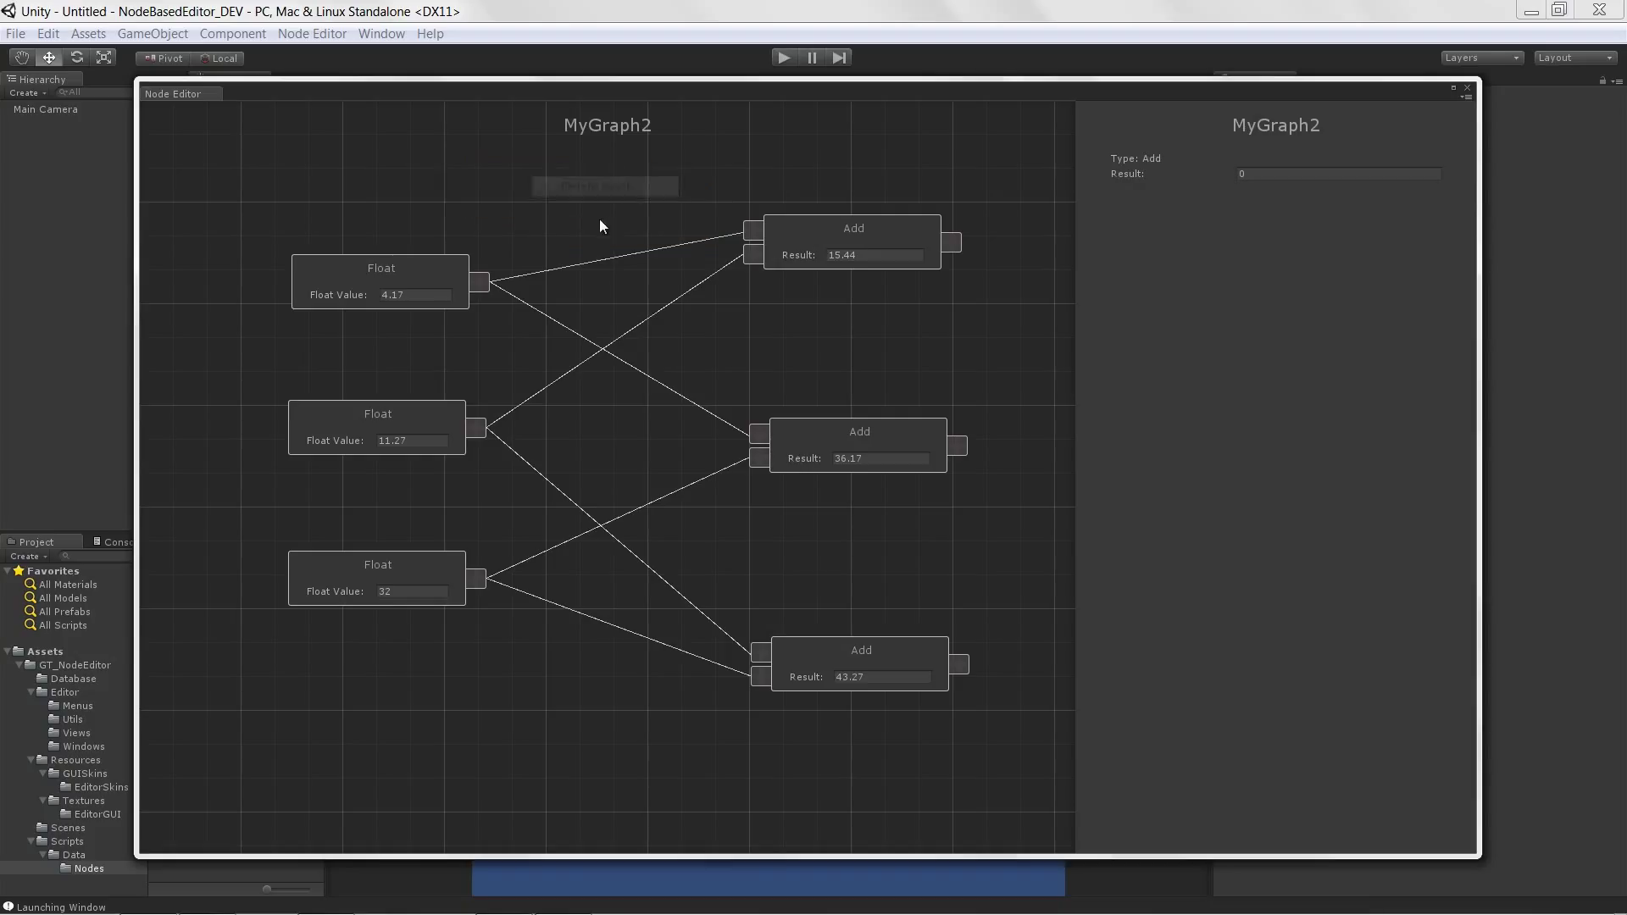
Step: Unload MyGraph2, cancel a Load Graph browse, and start creating a new graph
{"action": "right_click", "coordinate": [541, 175]}
{"action": "left_click", "coordinate": [608, 235]}
{"action": "right_click", "coordinate": [605, 326]}
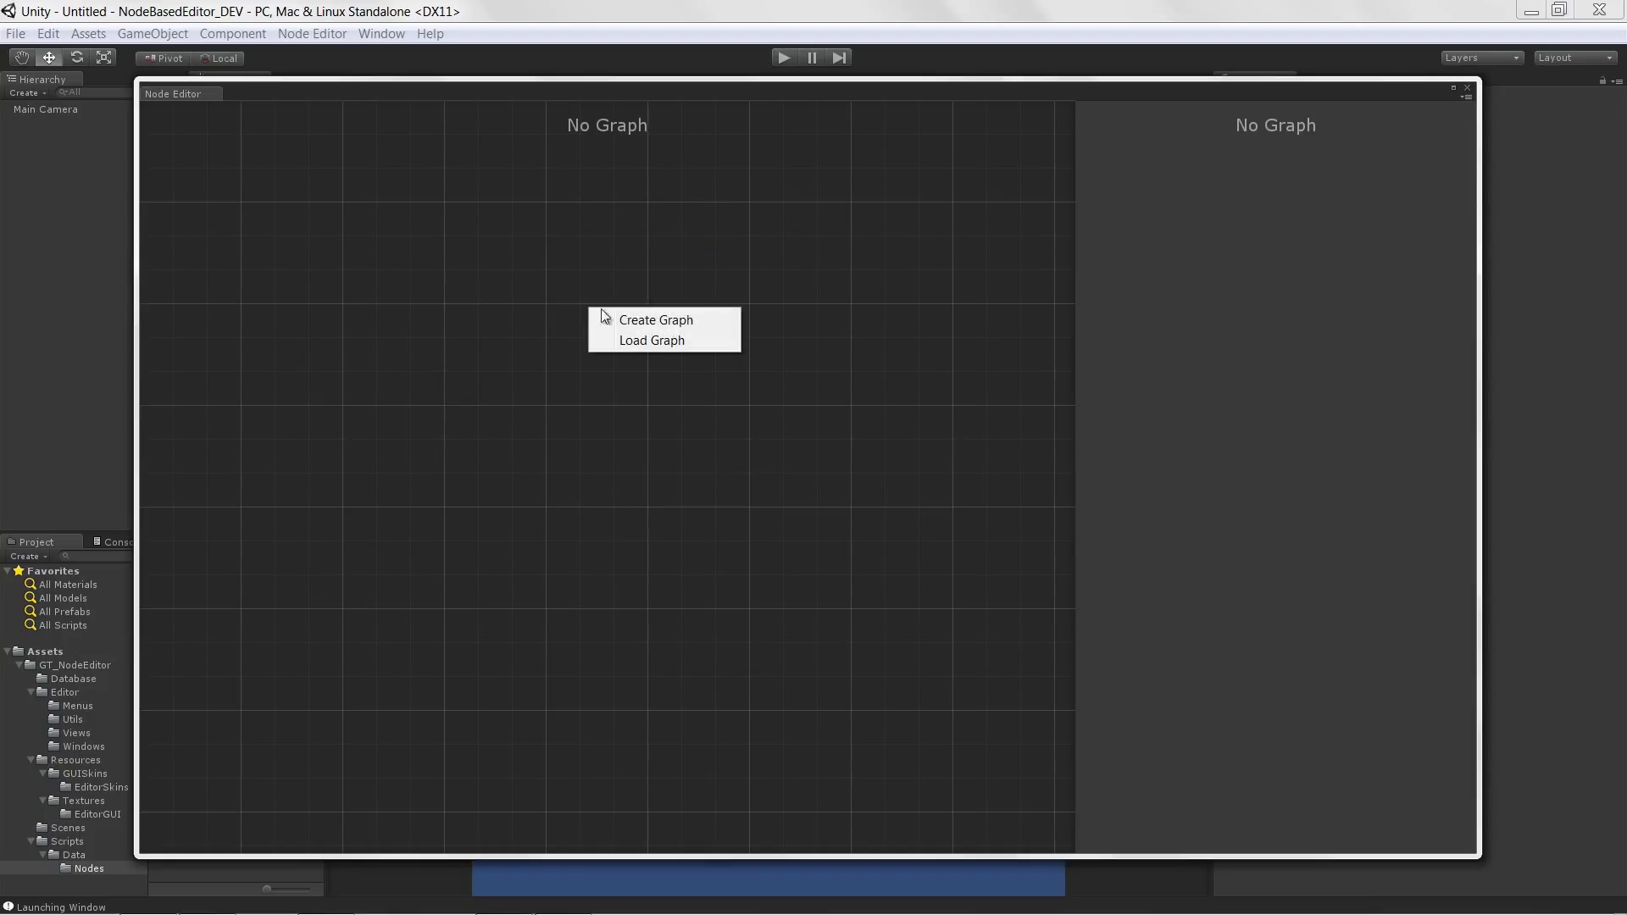
{"action": "left_click", "coordinate": [650, 337]}
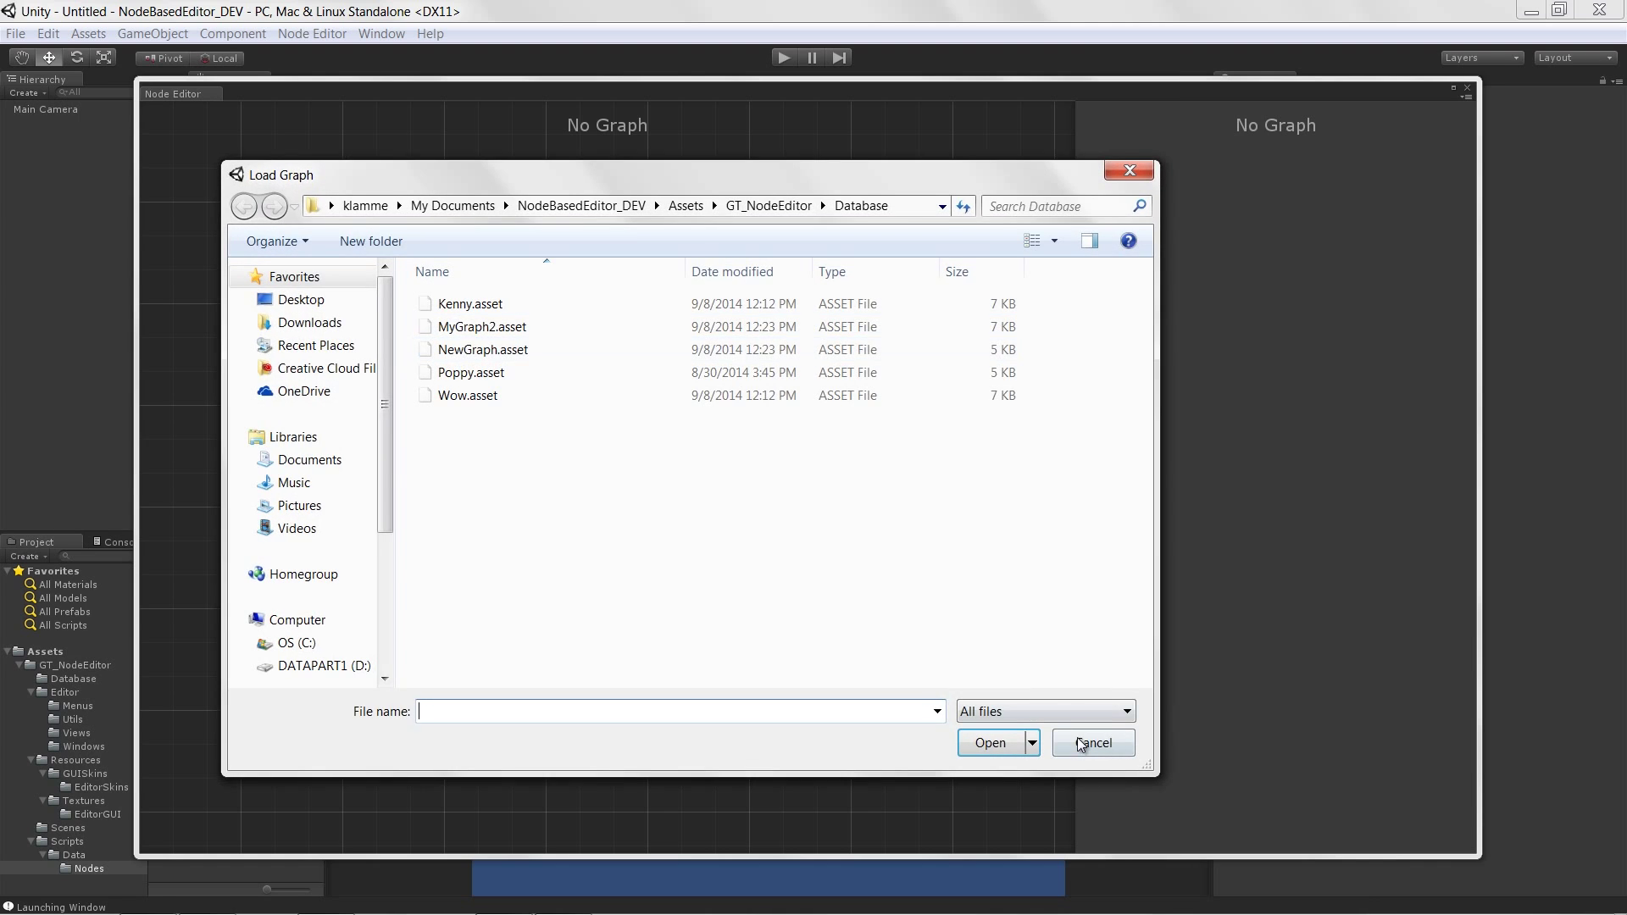
{"action": "left_click", "coordinate": [1092, 743]}
{"action": "right_click", "coordinate": [674, 328]}
{"action": "left_click", "coordinate": [719, 337]}
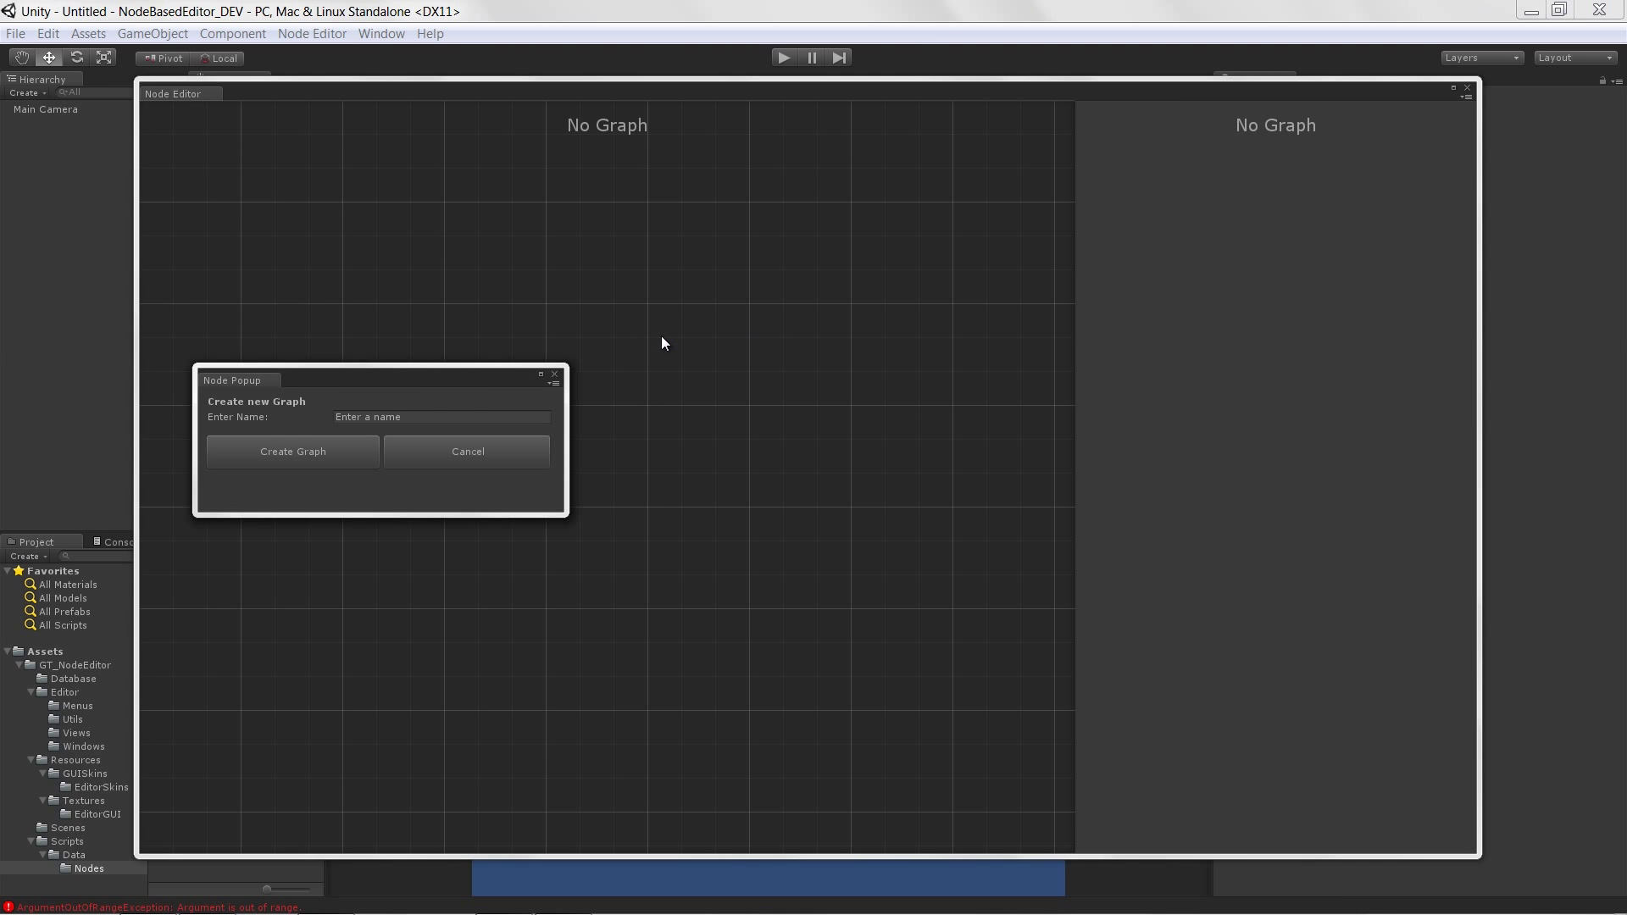
Step: Name the new graph NewGraph2 and create it
{"action": "double_click", "coordinate": [446, 421]}
{"action": "key", "text": "BackSpace"}
{"action": "key", "text": "BackSpace"}
{"action": "key", "text": "BackSpace"}
{"action": "type", "text": "New"}
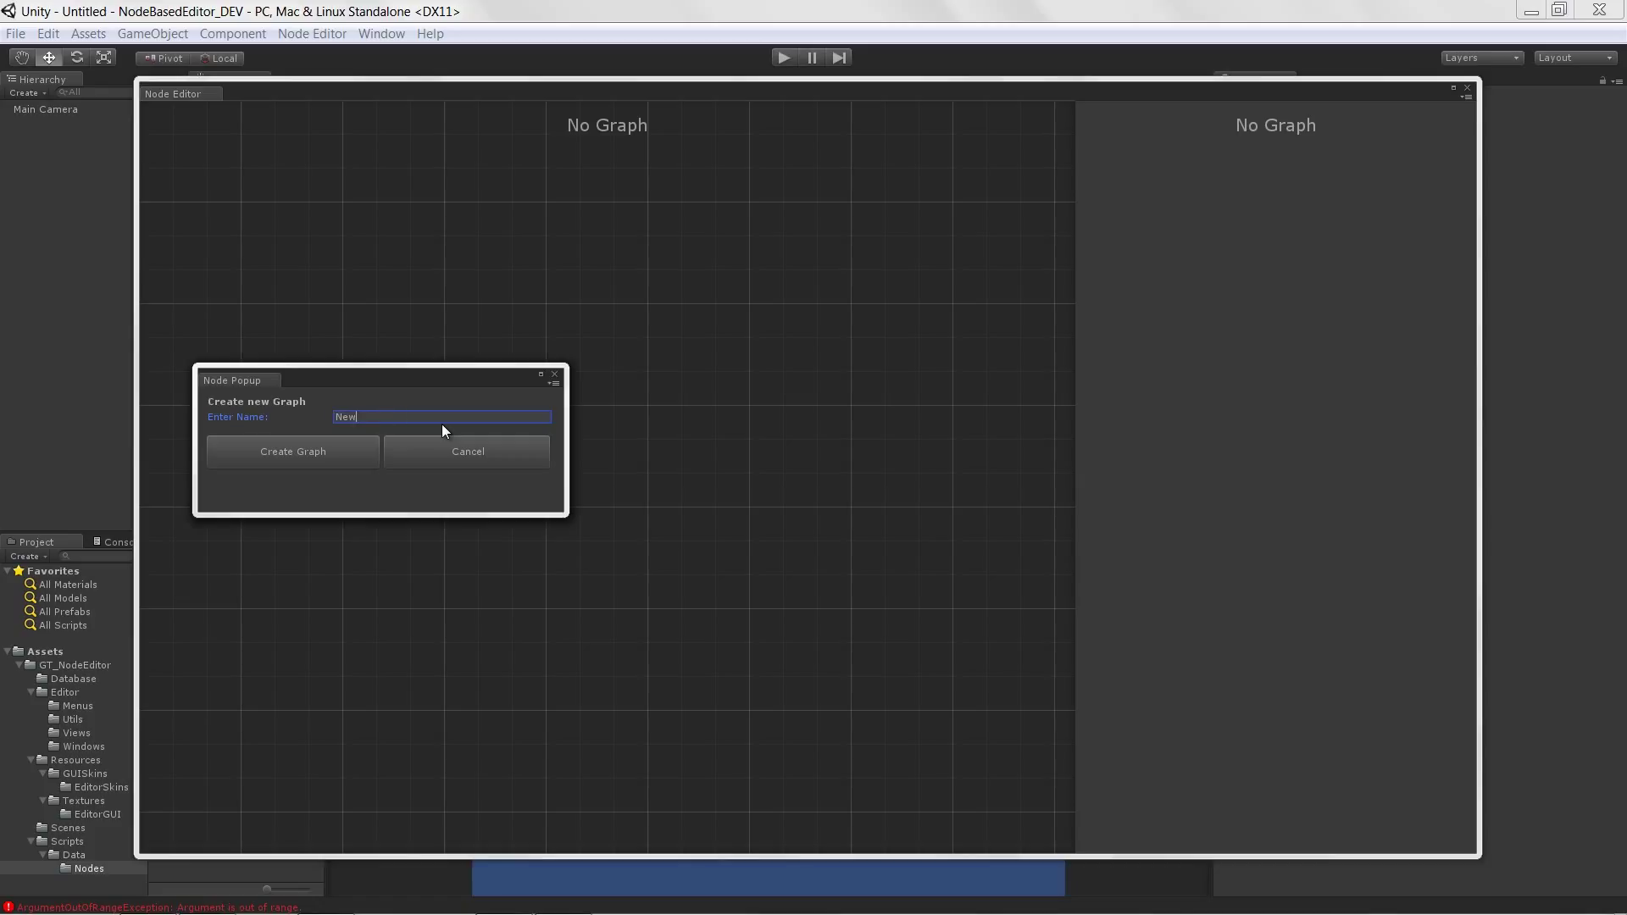
{"action": "type", "text": "Graph2"}
{"action": "left_click", "coordinate": [293, 451]}
Step: Add an Add node at centre and two Float nodes at upper and lower left
{"action": "right_click", "coordinate": [593, 343]}
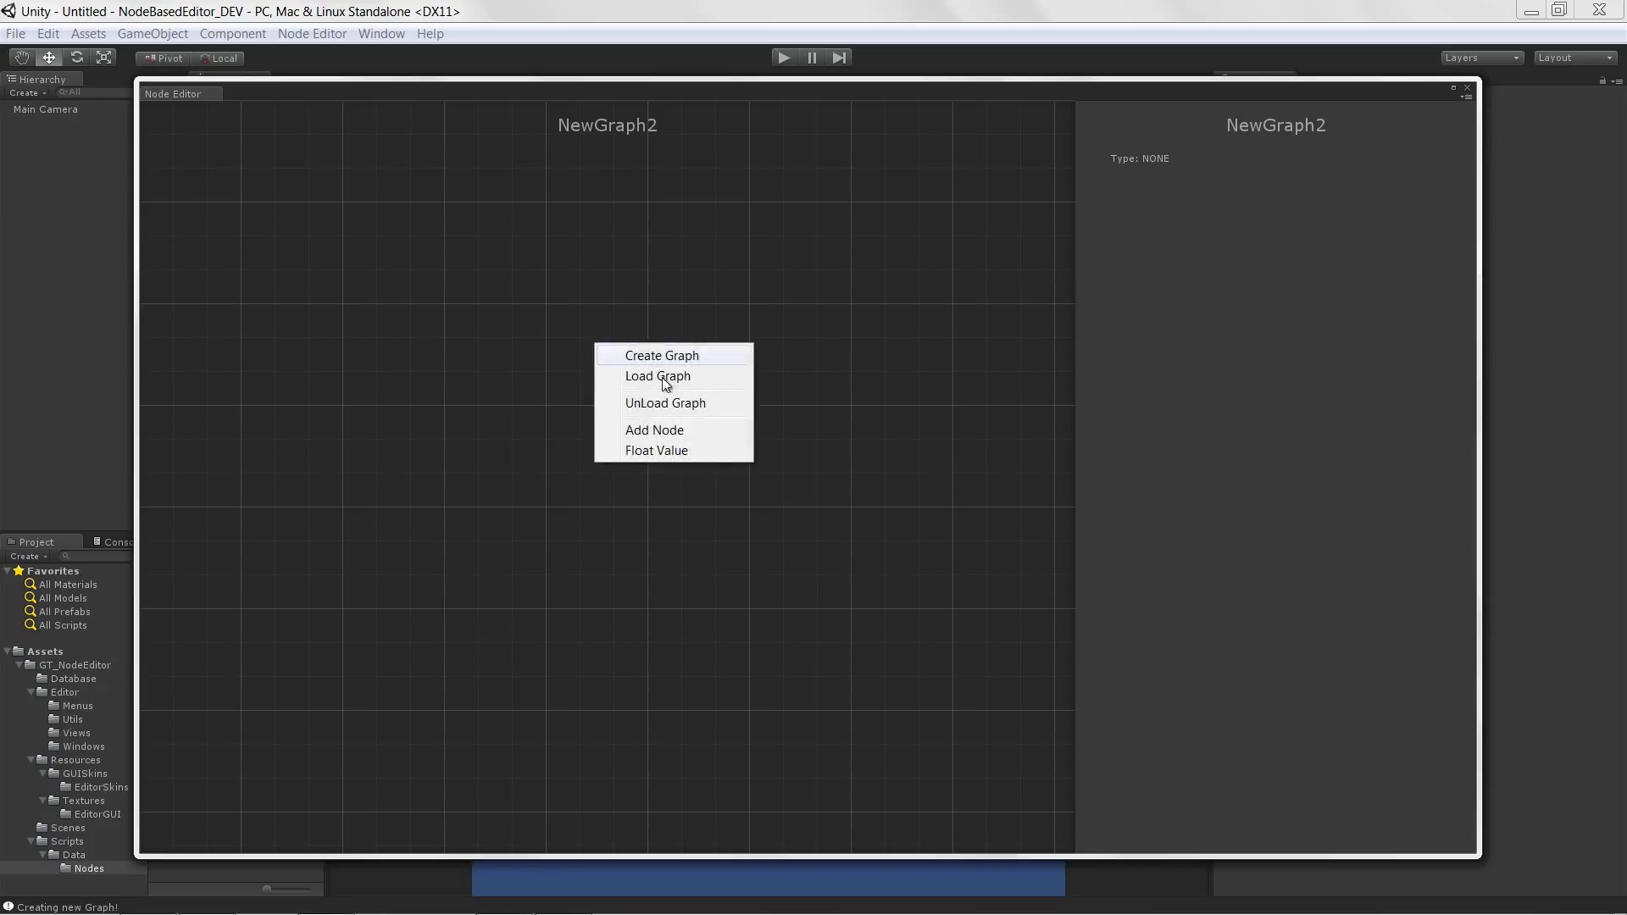
{"action": "left_click", "coordinate": [665, 423]}
{"action": "left_click_drag", "start_coordinate": [665, 357], "coordinate": [756, 428]}
{"action": "right_click", "coordinate": [433, 318]}
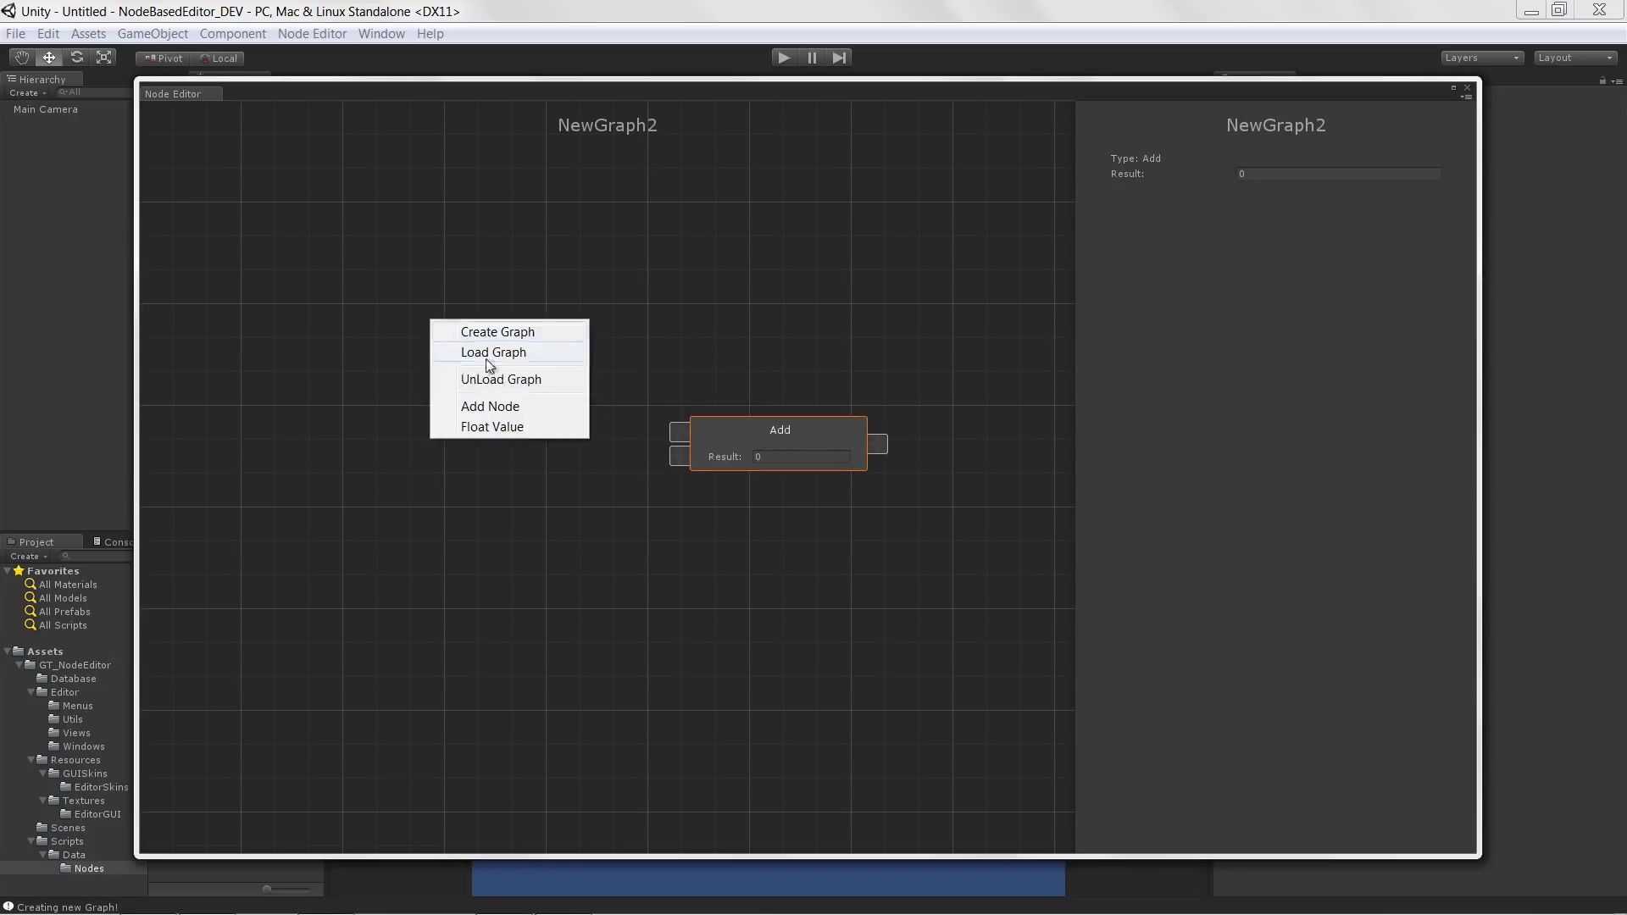
{"action": "left_click", "coordinate": [497, 428]}
{"action": "mouse_move", "coordinate": [473, 380]}
{"action": "left_mouse_down"}
{"action": "mouse_move", "coordinate": [389, 273]}
{"action": "mouse_move", "coordinate": [334, 261]}
{"action": "left_mouse_up"}
{"action": "right_click", "coordinate": [439, 422]}
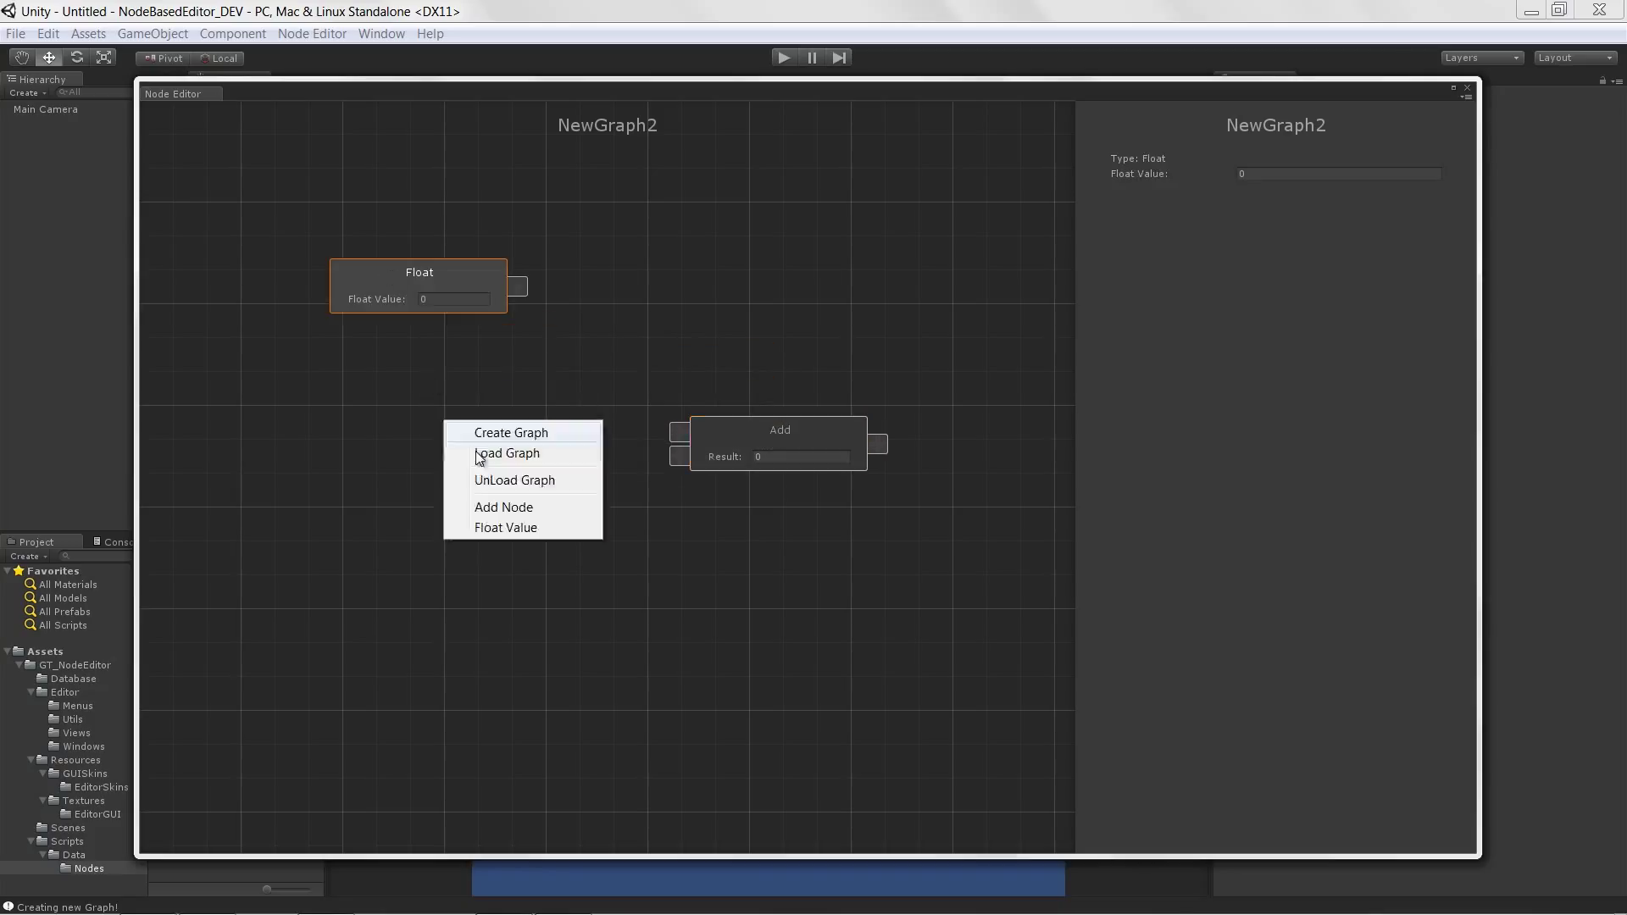
{"action": "left_click", "coordinate": [496, 526]}
{"action": "mouse_move", "coordinate": [505, 439]}
{"action": "left_mouse_down"}
{"action": "mouse_move", "coordinate": [464, 504]}
{"action": "mouse_move", "coordinate": [679, 455]}
{"action": "left_mouse_up"}
Step: Wire both Float outputs into the Add node's two inputs
{"action": "left_click_drag", "start_coordinate": [518, 286], "coordinate": [678, 432]}
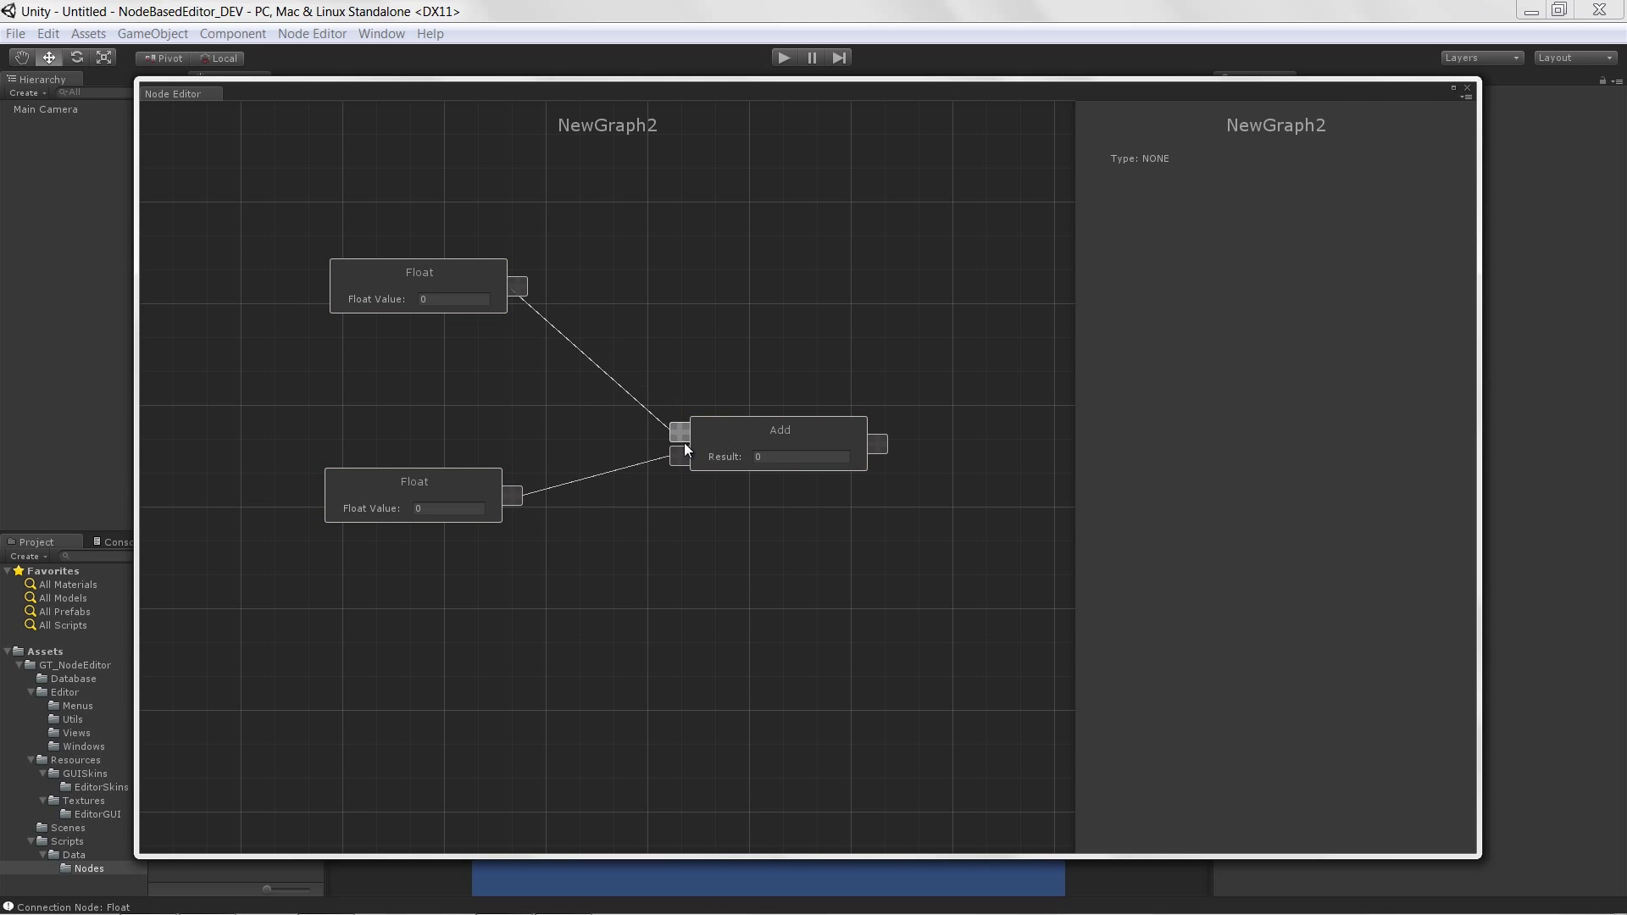
{"action": "left_click", "coordinate": [393, 292]}
Step: Set the upper Float value to 10 and the lower Float value to 2
{"action": "left_click", "coordinate": [447, 300]}
{"action": "type", "text": "10"}
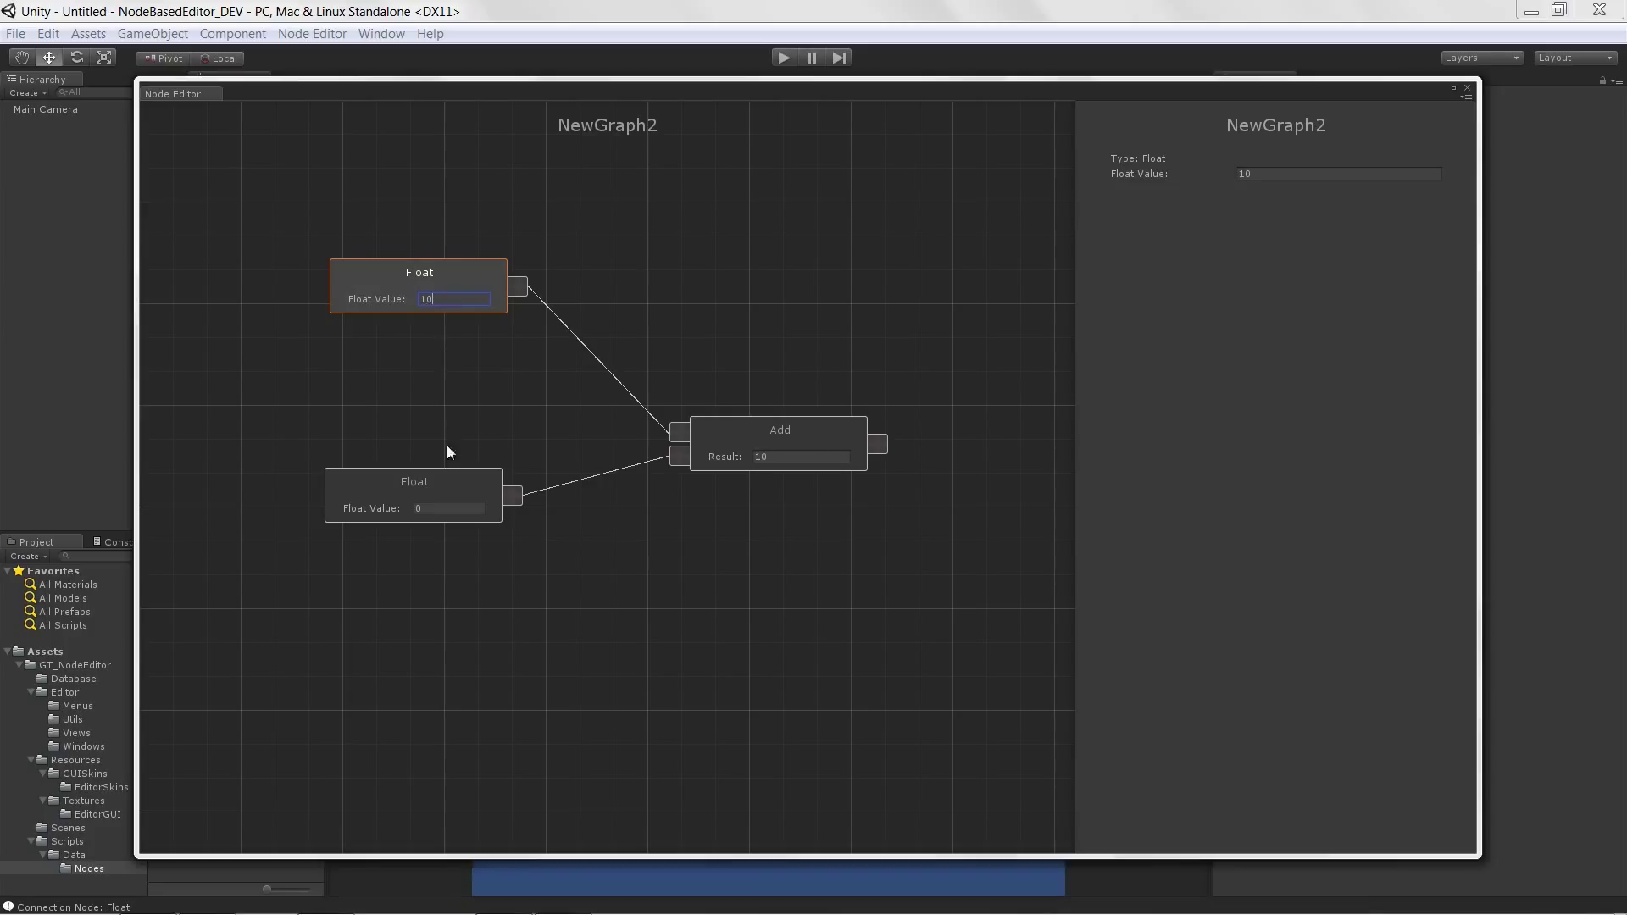
{"action": "left_click", "coordinate": [453, 486]}
{"action": "left_click", "coordinate": [435, 508]}
{"action": "type", "text": "2"}
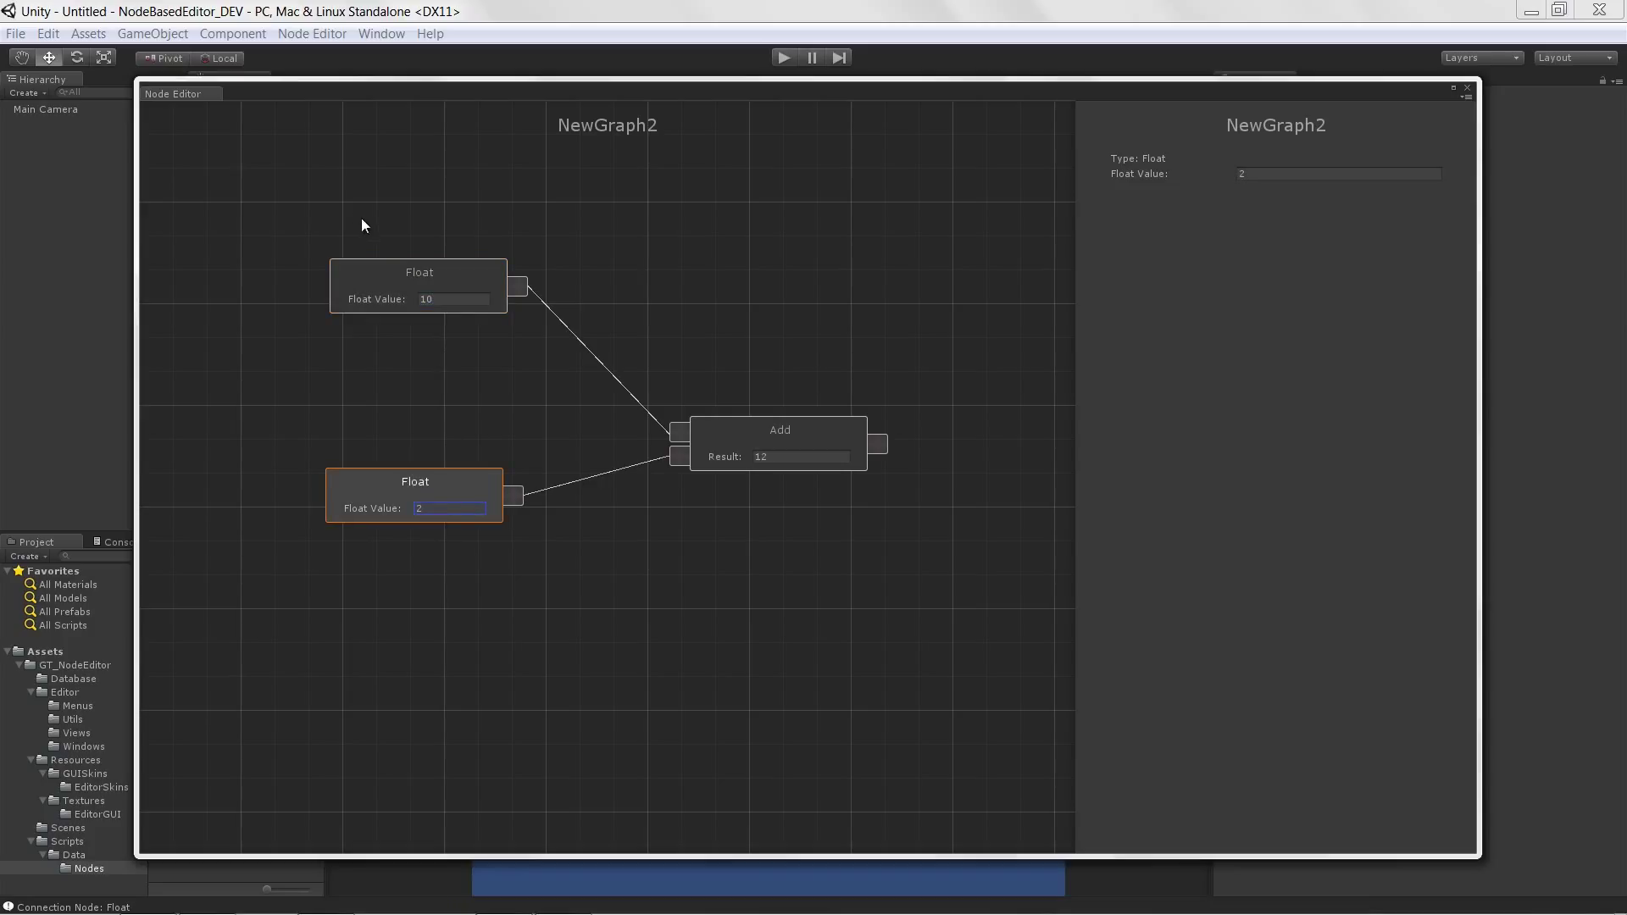
Step: Tidy the node layout and select the Add node showing result 12
{"action": "left_click_drag", "start_coordinate": [758, 430], "coordinate": [754, 381]}
{"action": "left_click", "coordinate": [389, 272]}
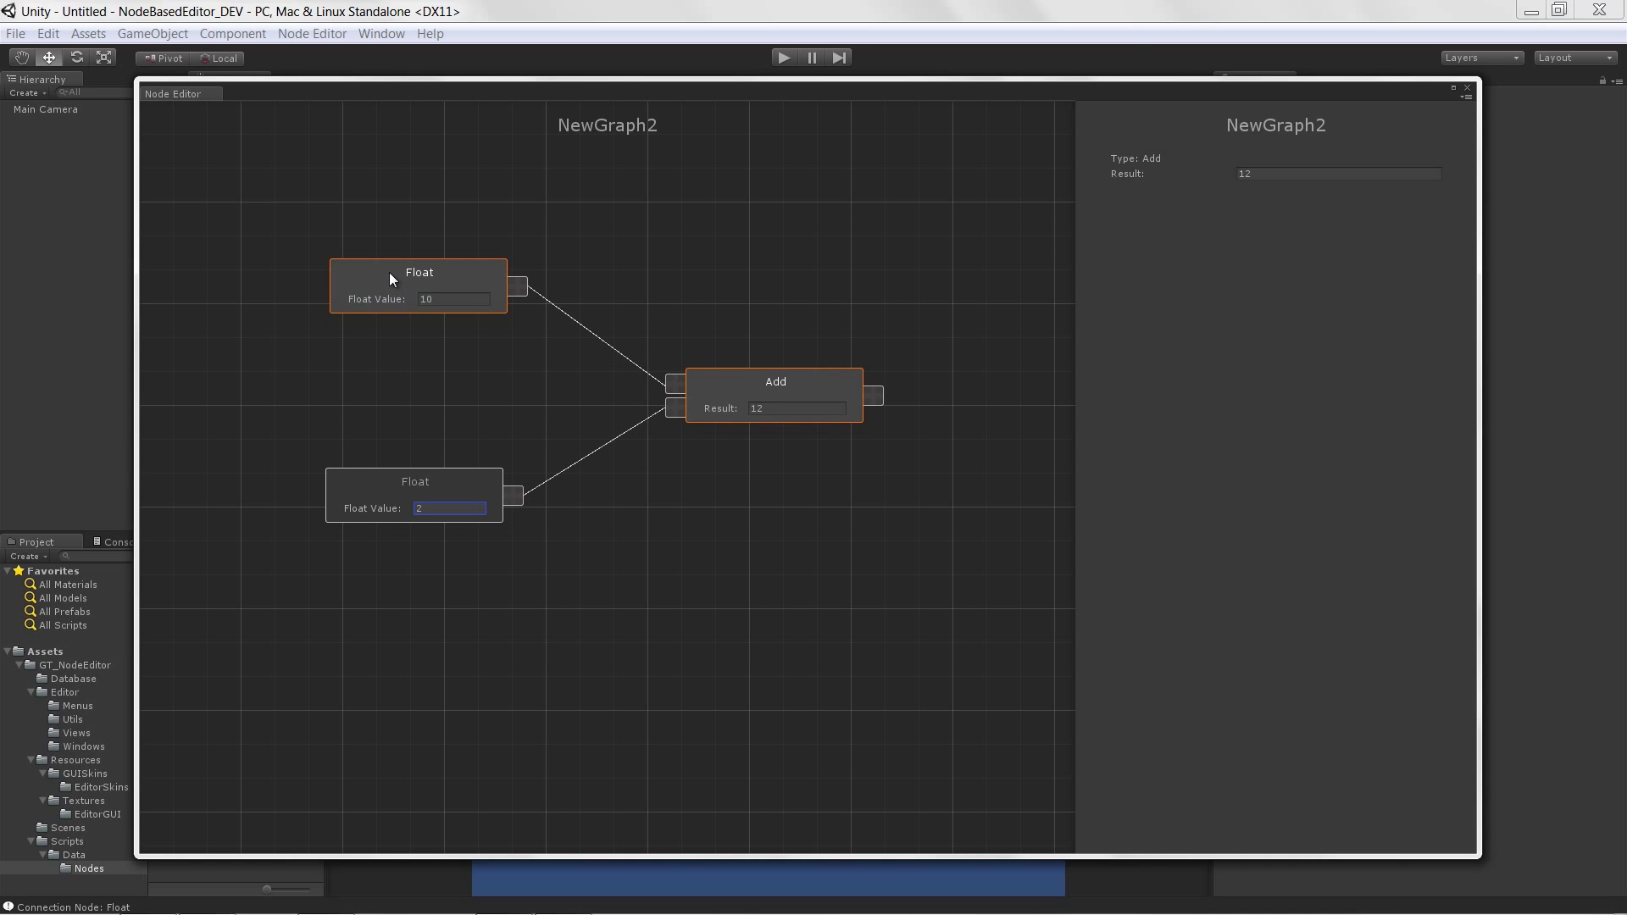
{"action": "left_click_drag", "start_coordinate": [388, 272], "coordinate": [394, 289]}
{"action": "left_click_drag", "start_coordinate": [373, 485], "coordinate": [381, 504]}
{"action": "left_click", "coordinate": [383, 295]}
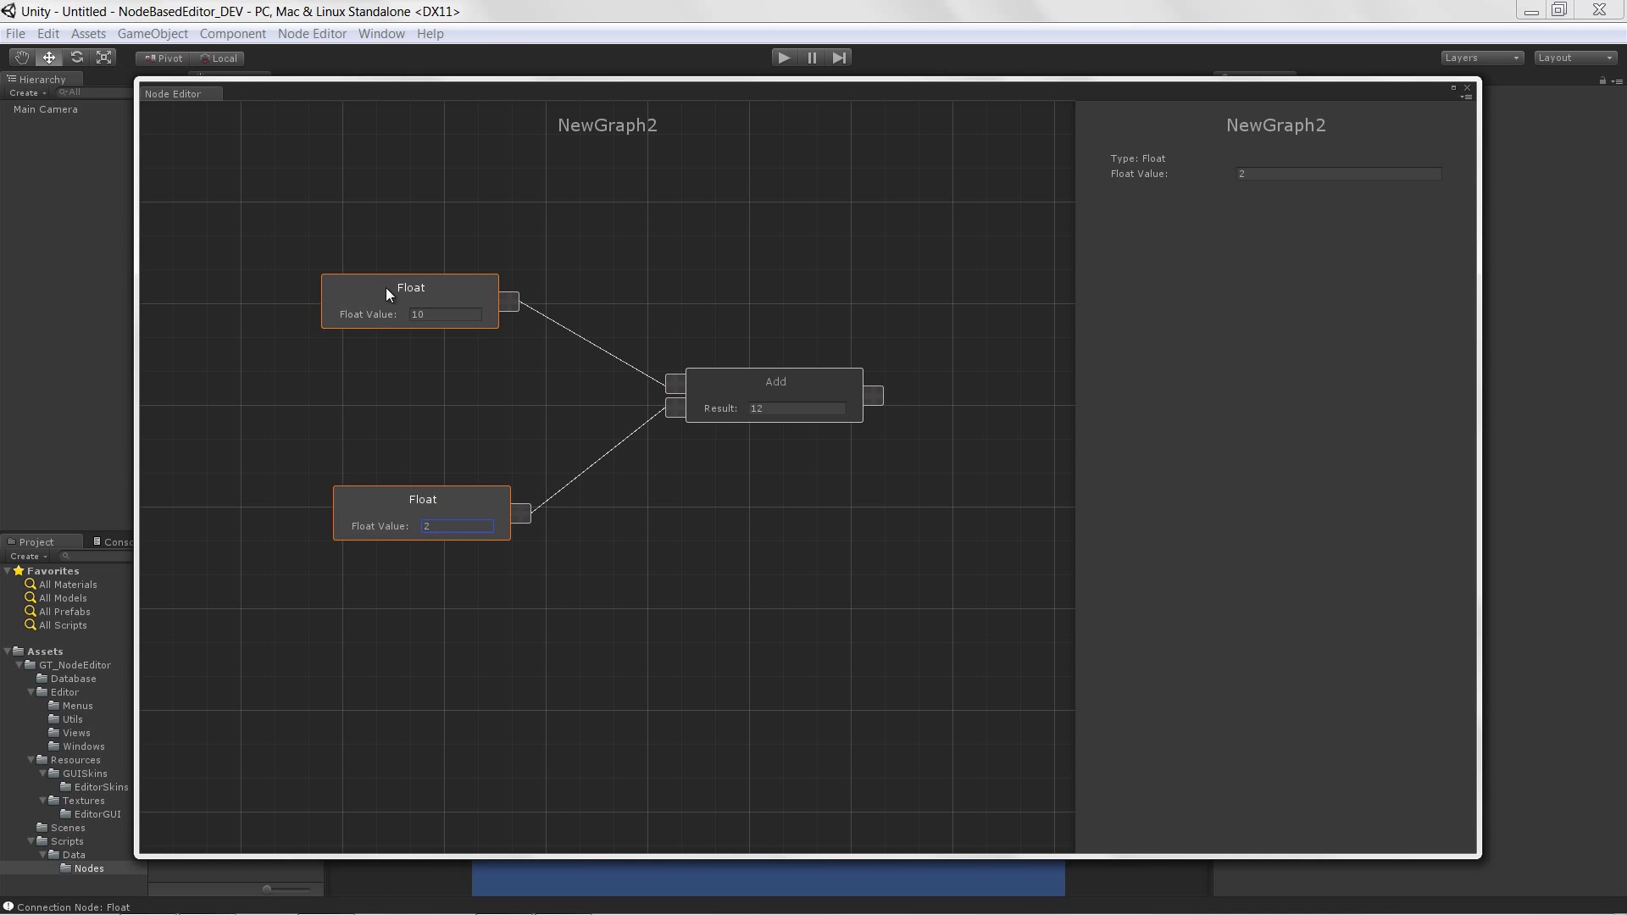
{"action": "left_click_drag", "start_coordinate": [383, 294], "coordinate": [401, 281]}
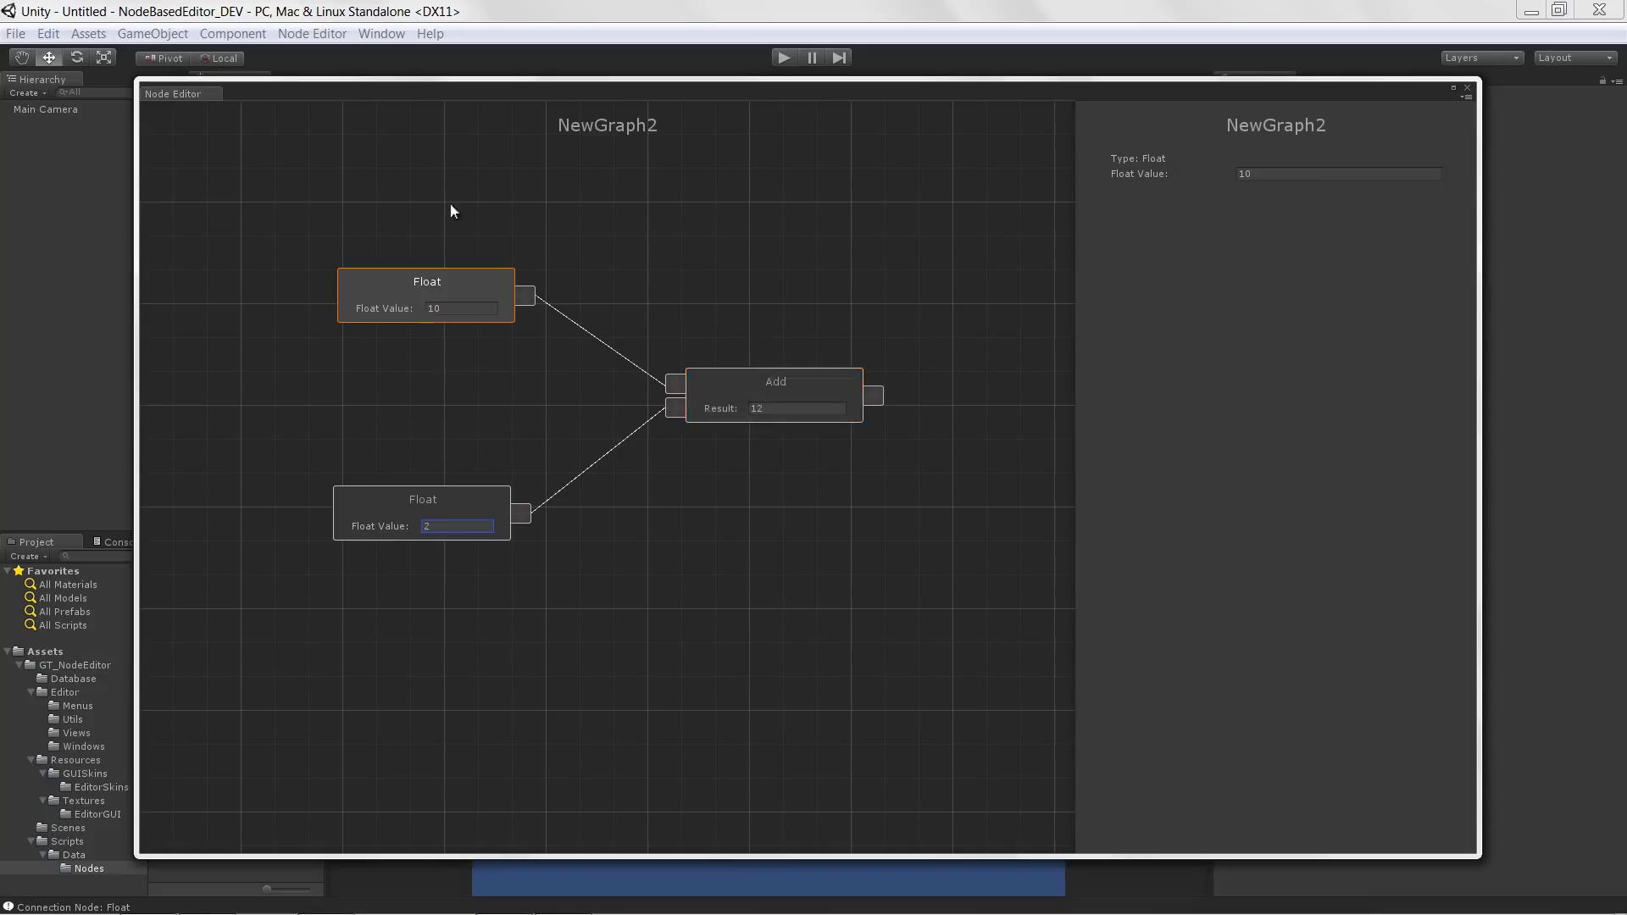
{"action": "left_click_drag", "start_coordinate": [731, 391], "coordinate": [727, 399]}
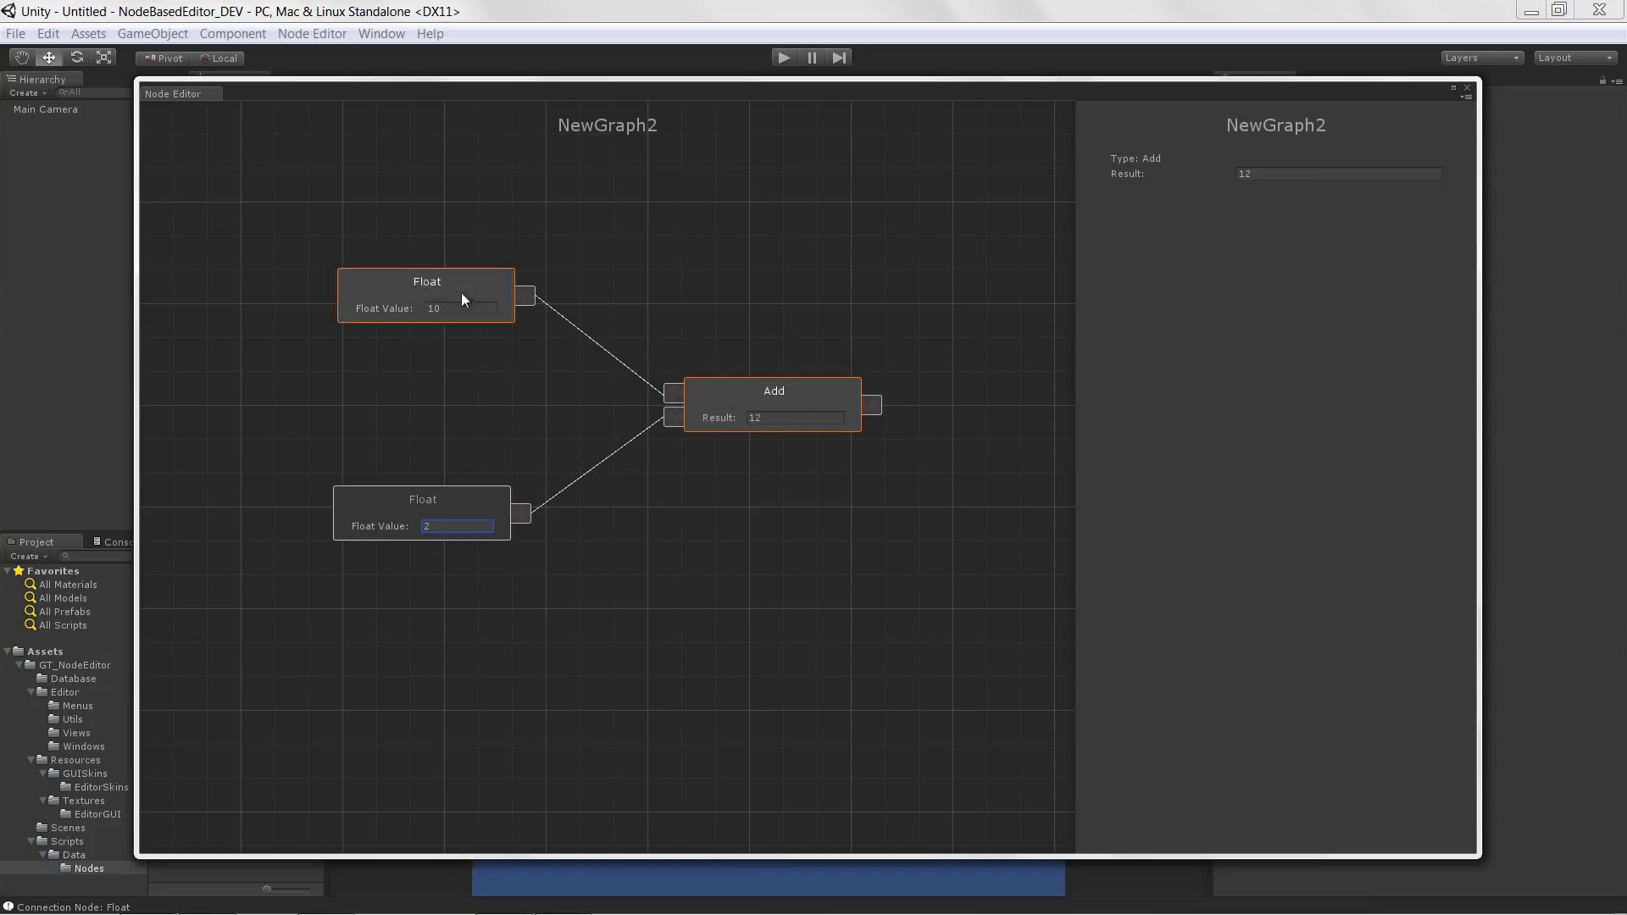
{"action": "left_click_drag", "start_coordinate": [409, 286], "coordinate": [410, 299]}
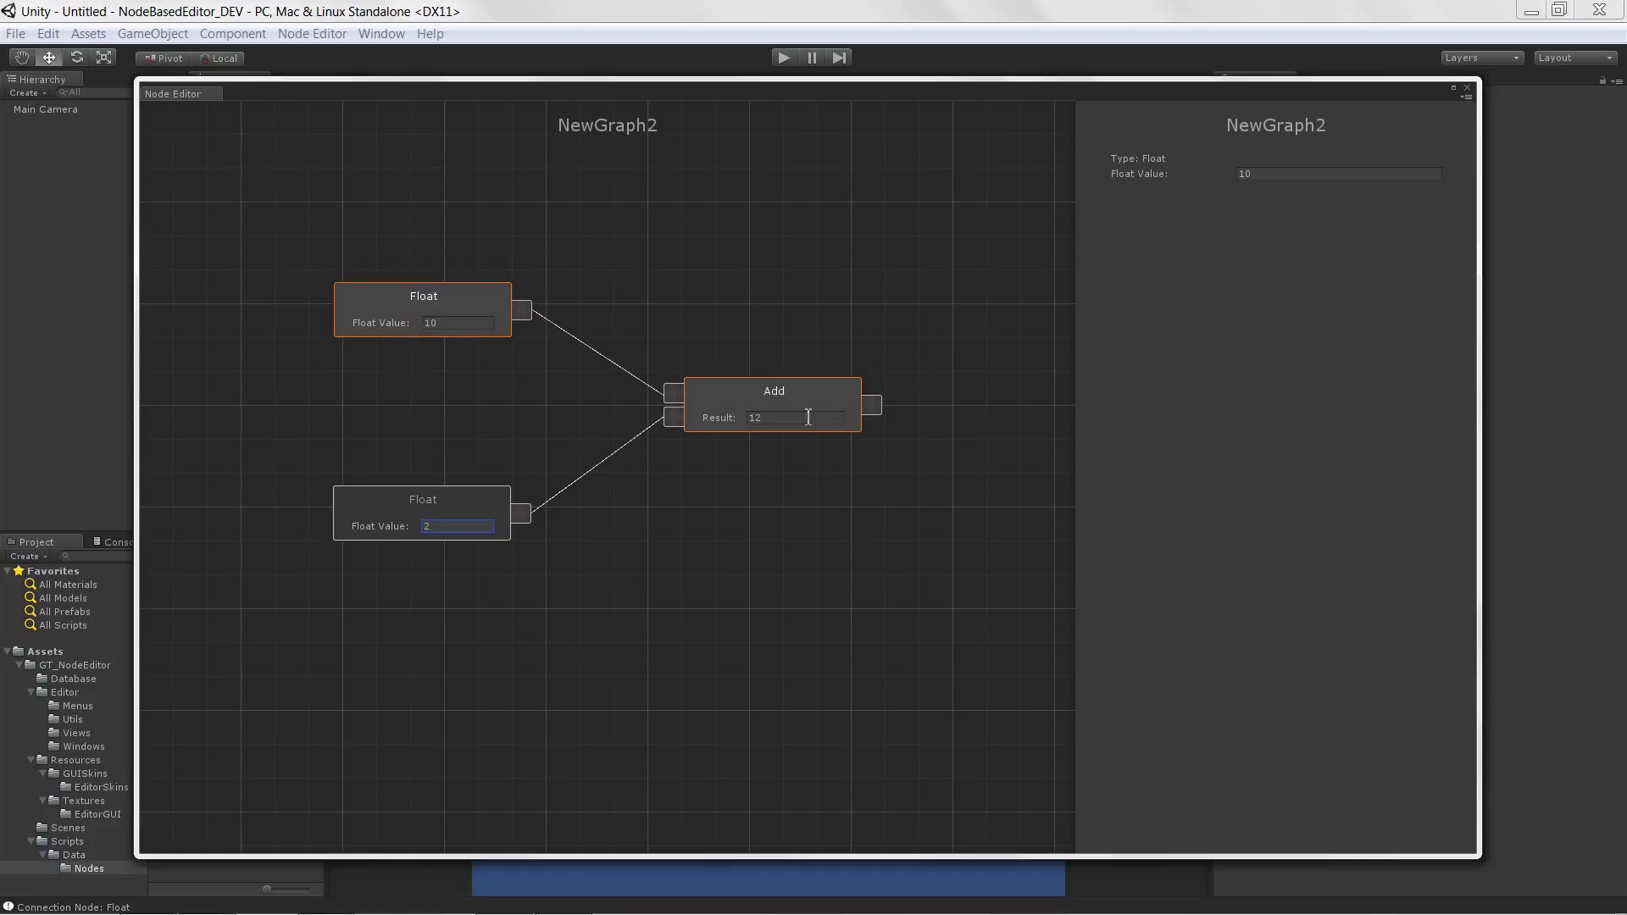
{"action": "left_click", "coordinate": [743, 395]}
{"action": "left_click_drag", "start_coordinate": [737, 403], "coordinate": [745, 411]}
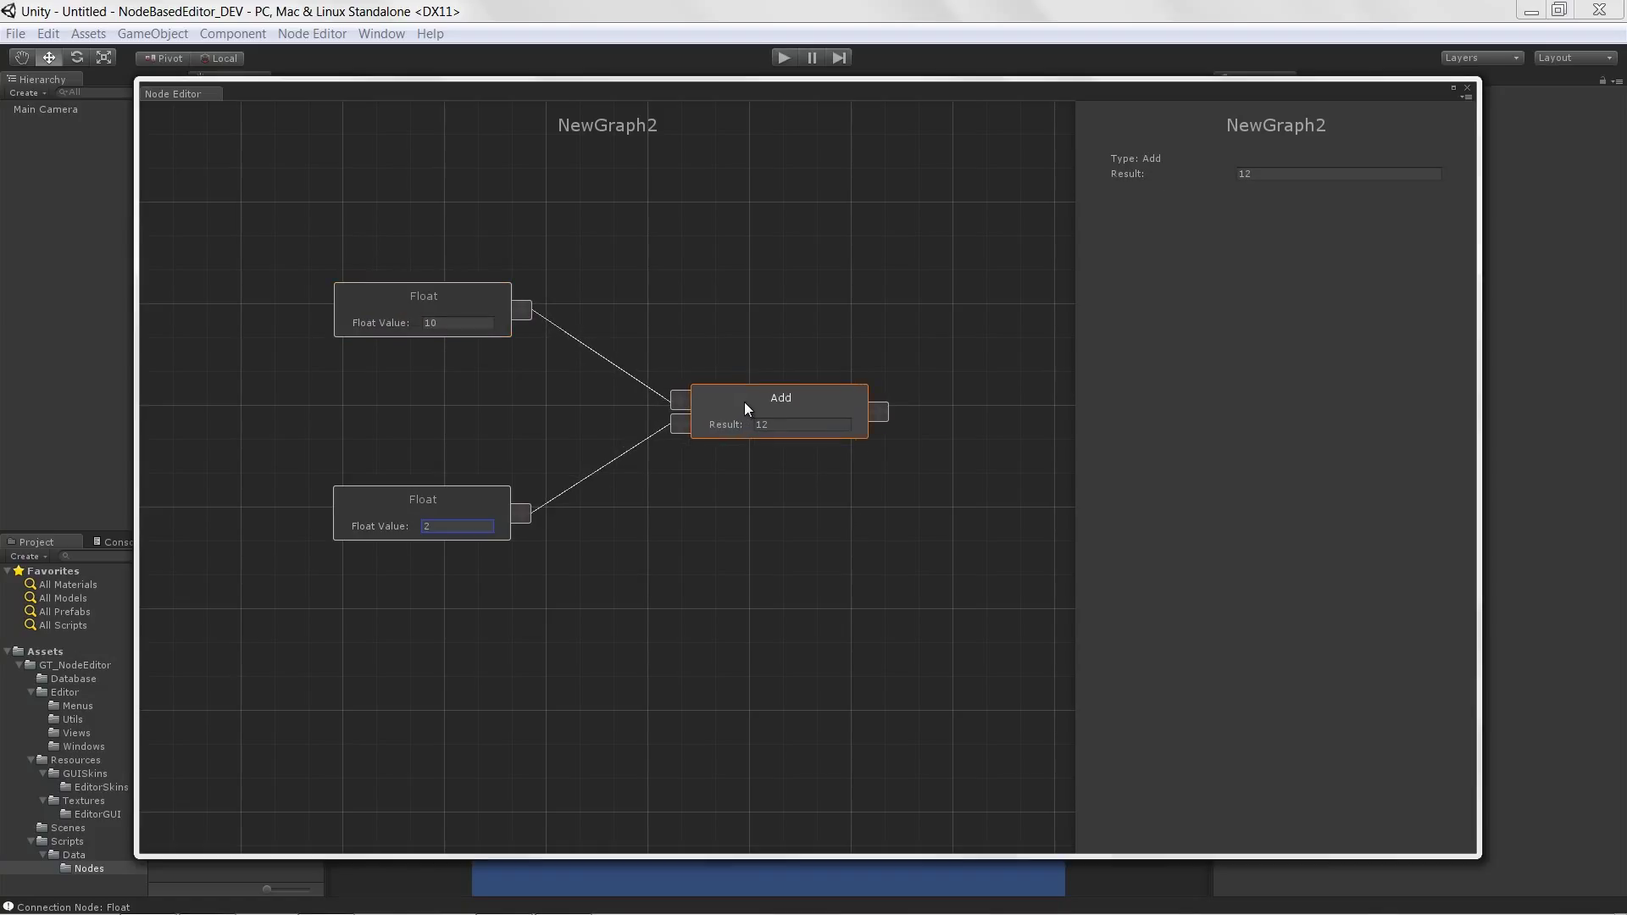